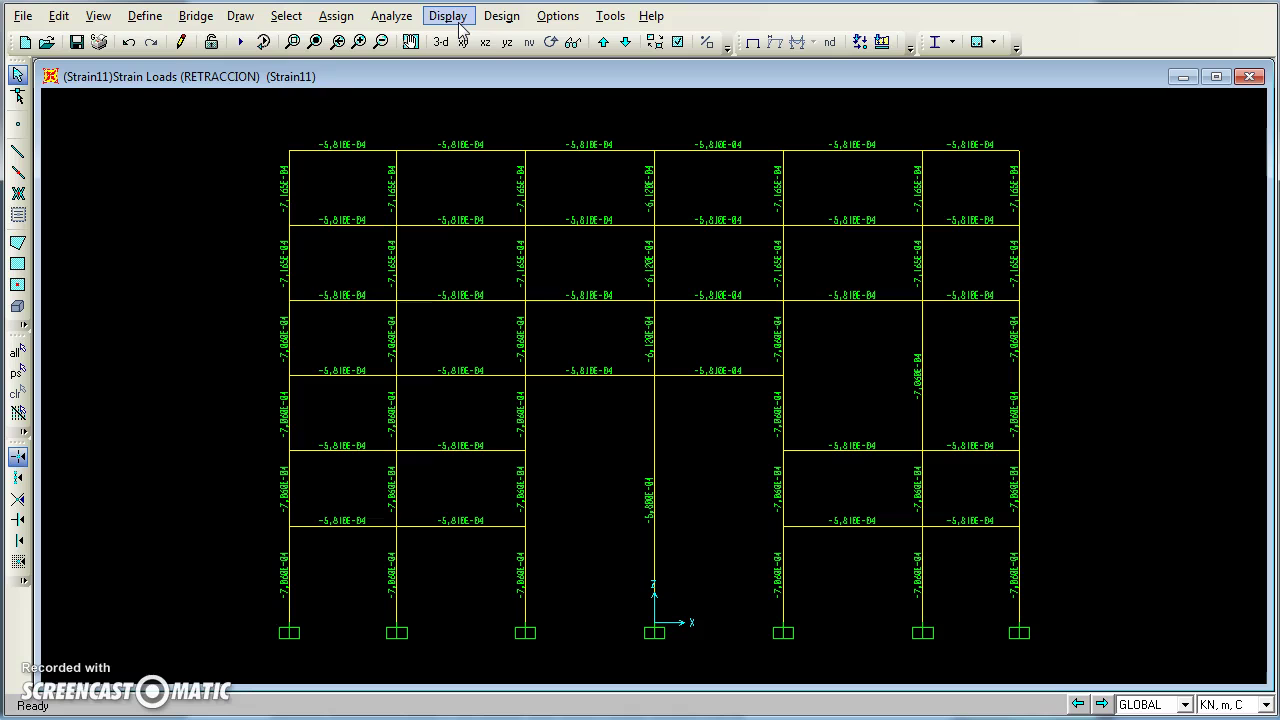
# Step: Turn off automatic code-based combinations for concrete frame design and add ELU_persistente as a design load combination
pyautogui.click(505, 17)
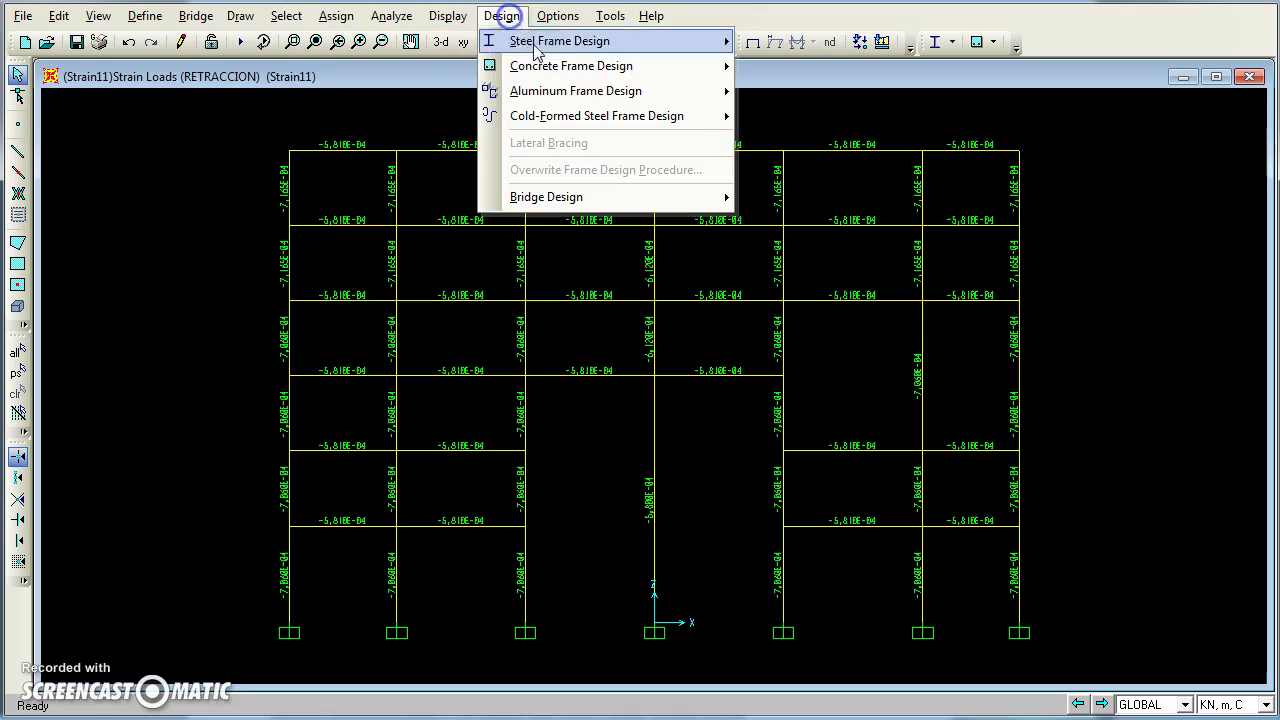
pyautogui.moveTo(560, 65)
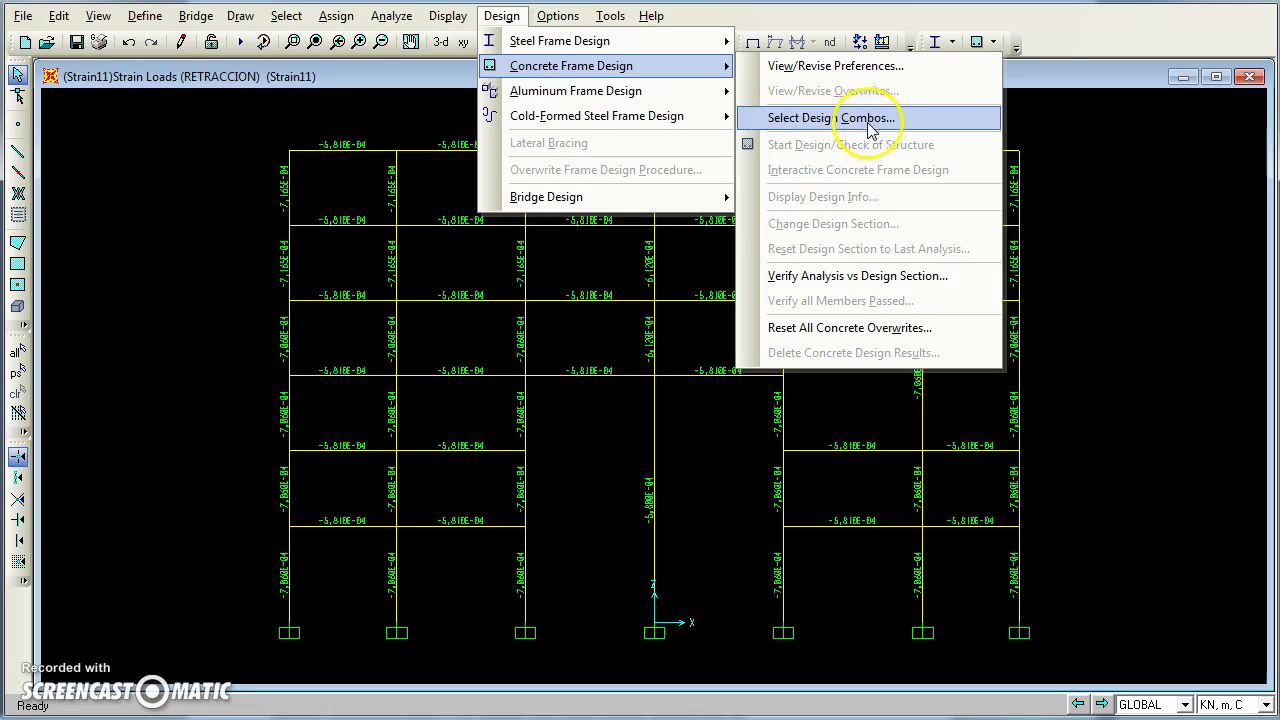
pyautogui.click(836, 121)
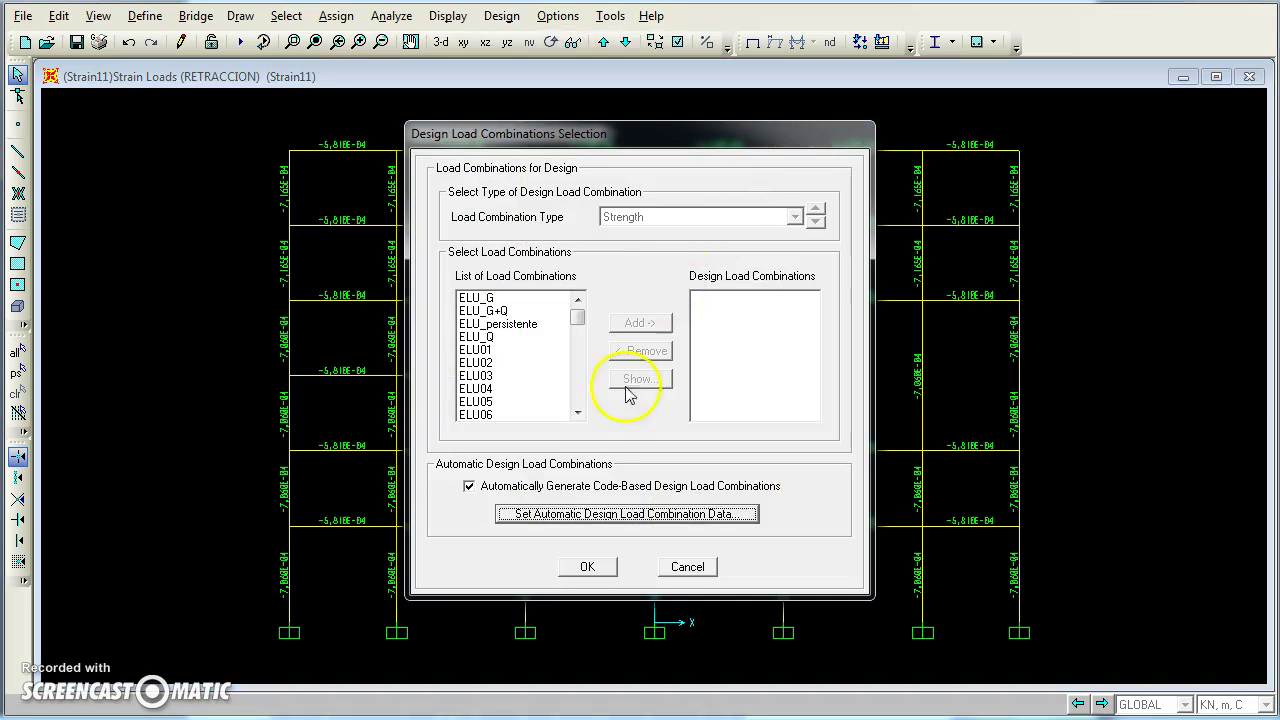
pyautogui.click(469, 487)
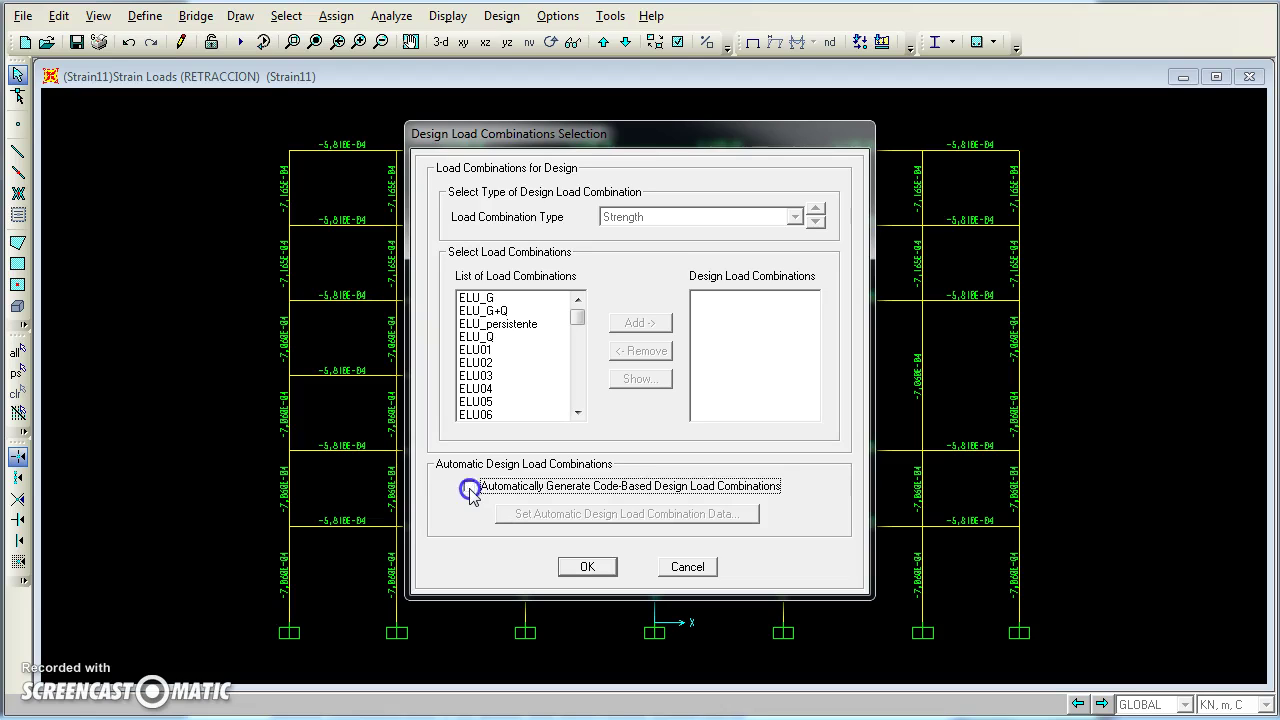
pyautogui.click(498, 325)
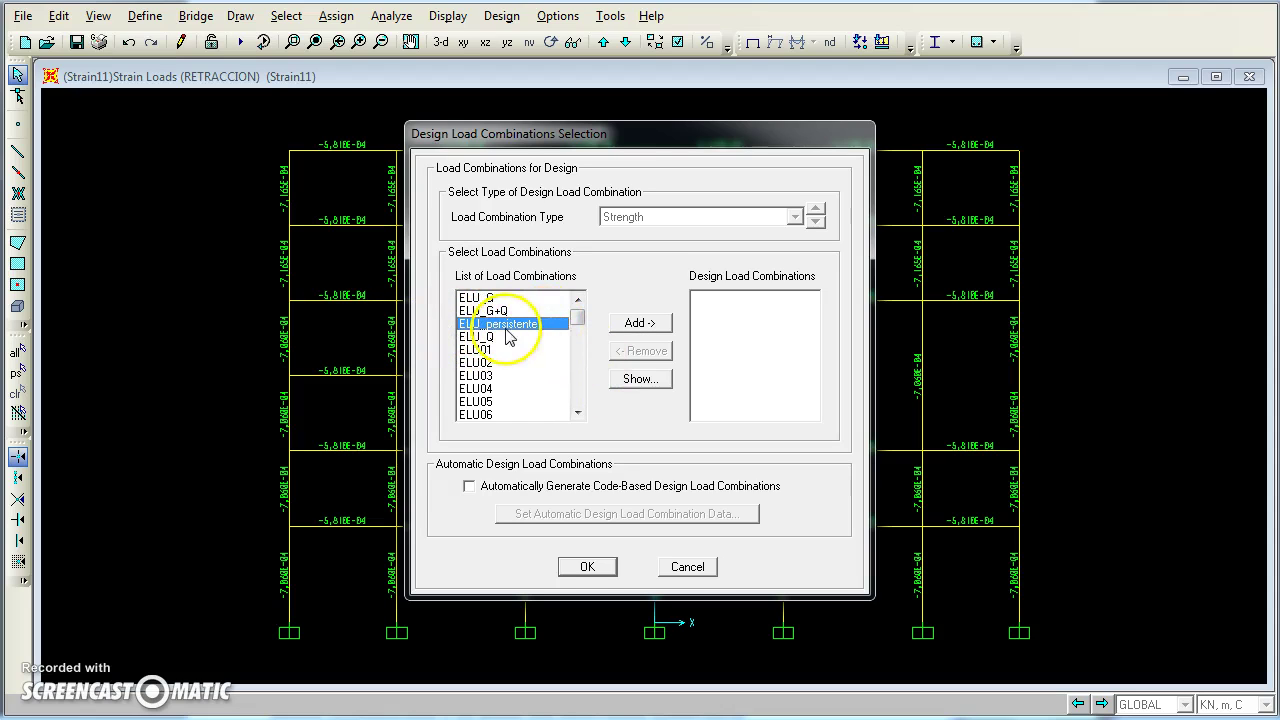
pyautogui.click(645, 325)
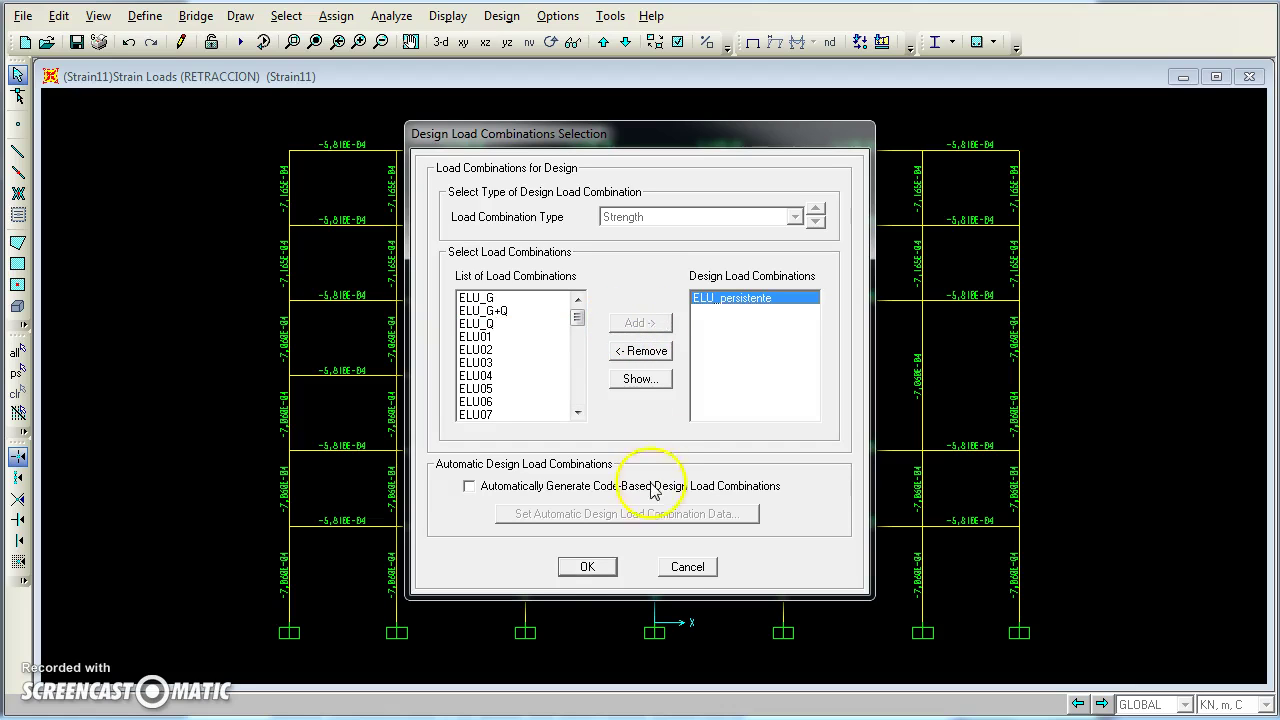
pyautogui.click(588, 567)
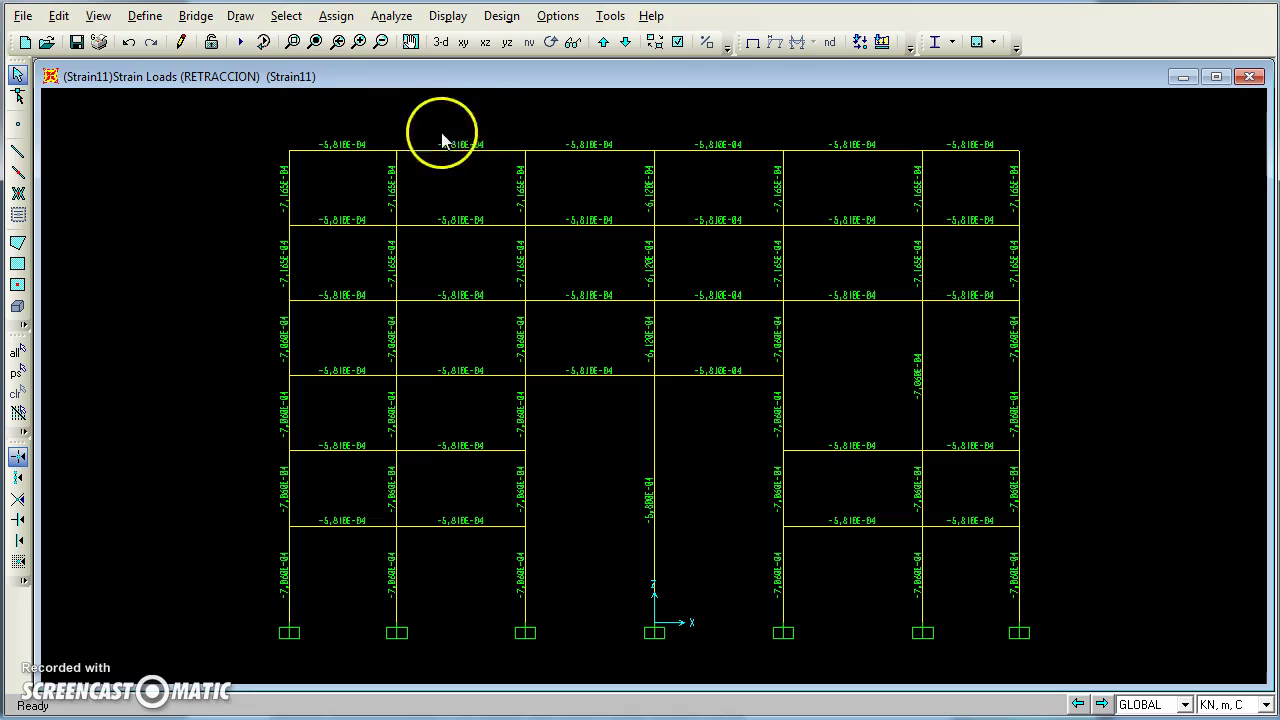
# Step: Run the analysis for all load cases
pyautogui.click(391, 16)
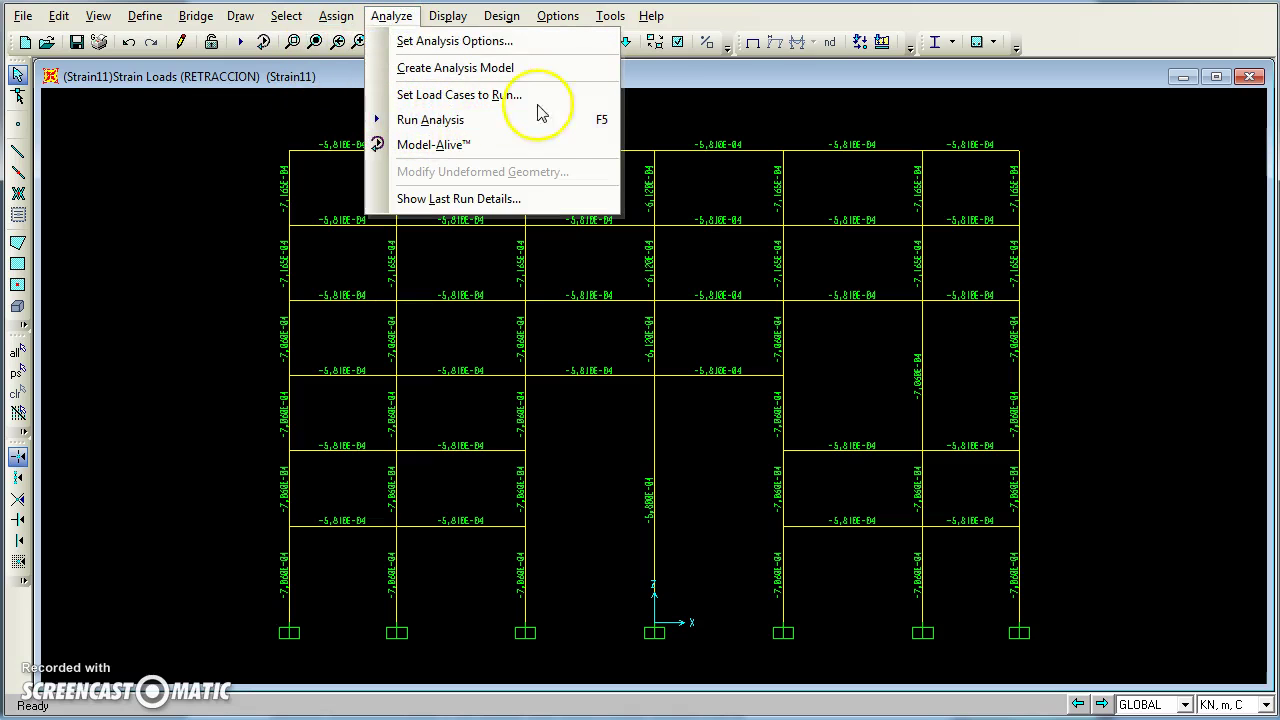
pyautogui.click(586, 120)
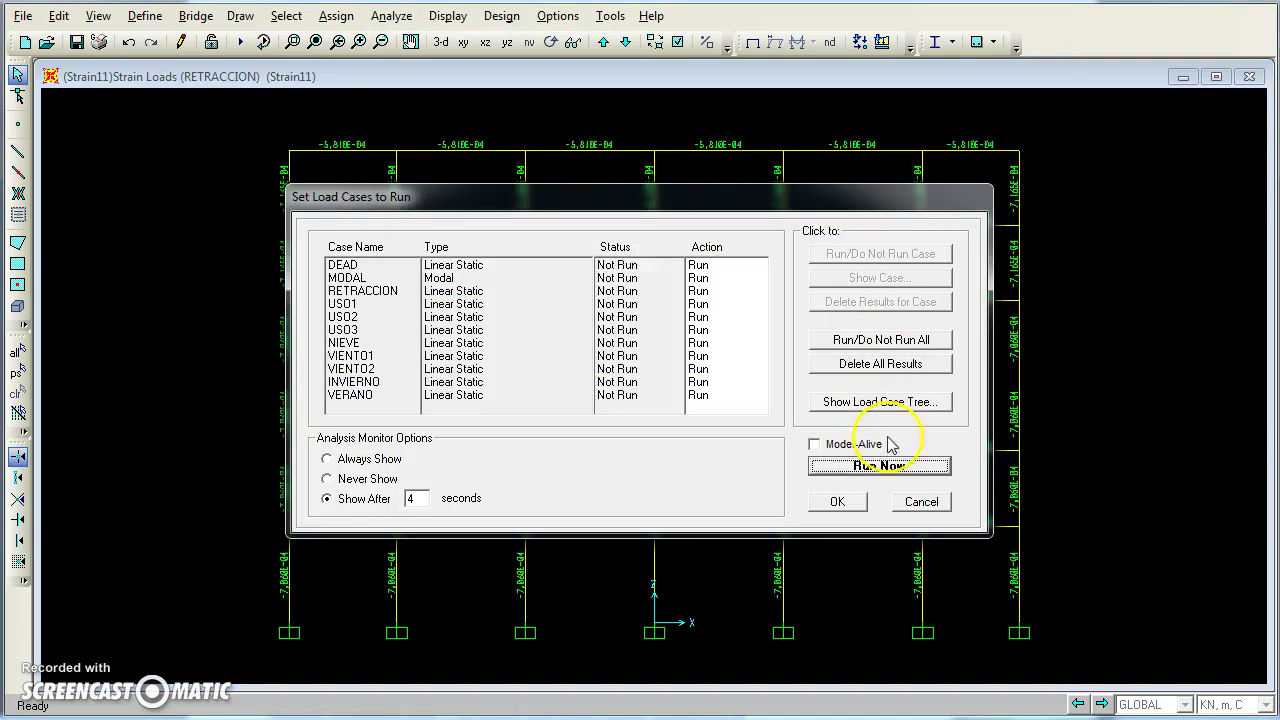
pyautogui.click(889, 467)
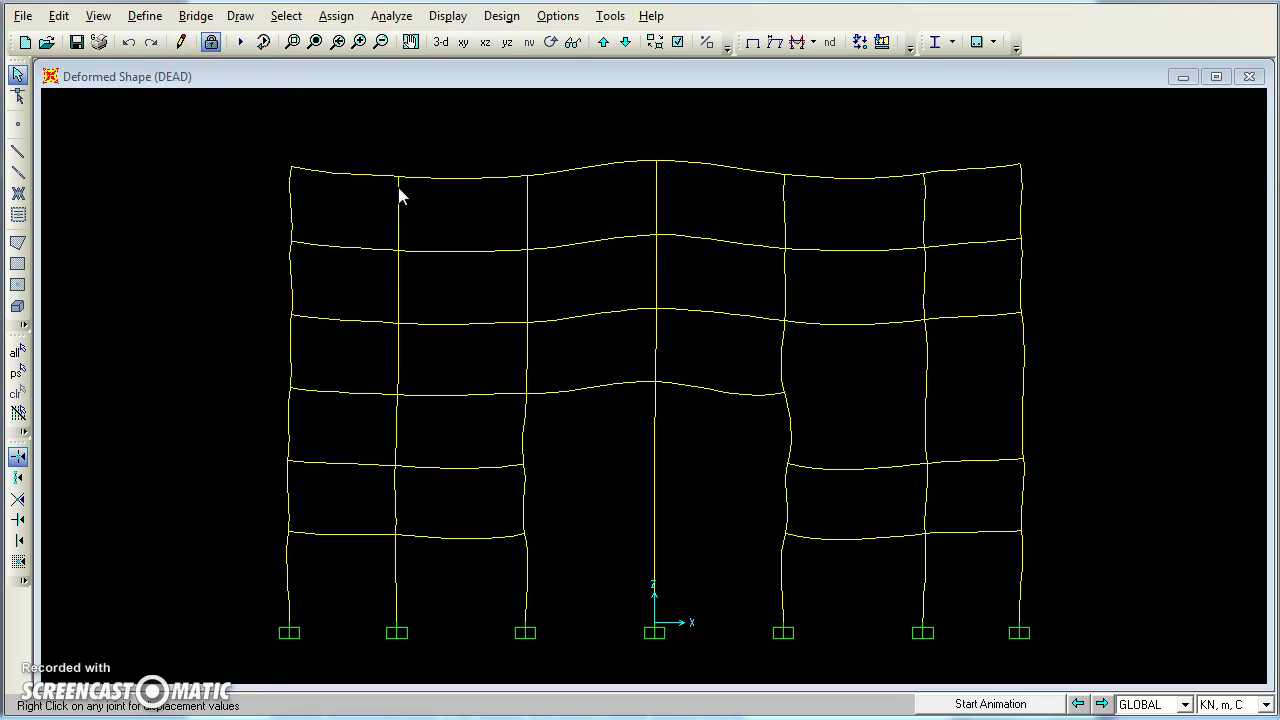
# Step: Display the filled Moment 3-3 diagram of the frames for the ELU_persistente combination with automatic scaling
pyautogui.click(814, 43)
pyautogui.click(814, 45)
pyautogui.click(814, 43)
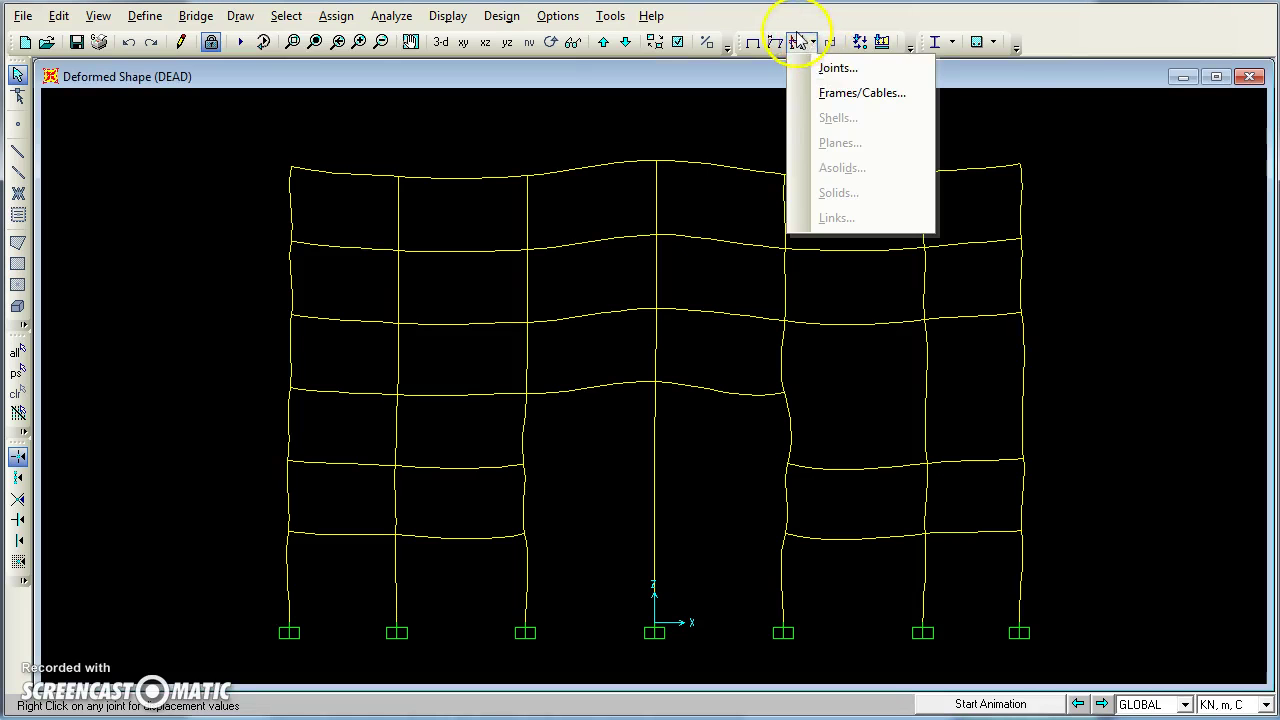
pyautogui.click(848, 93)
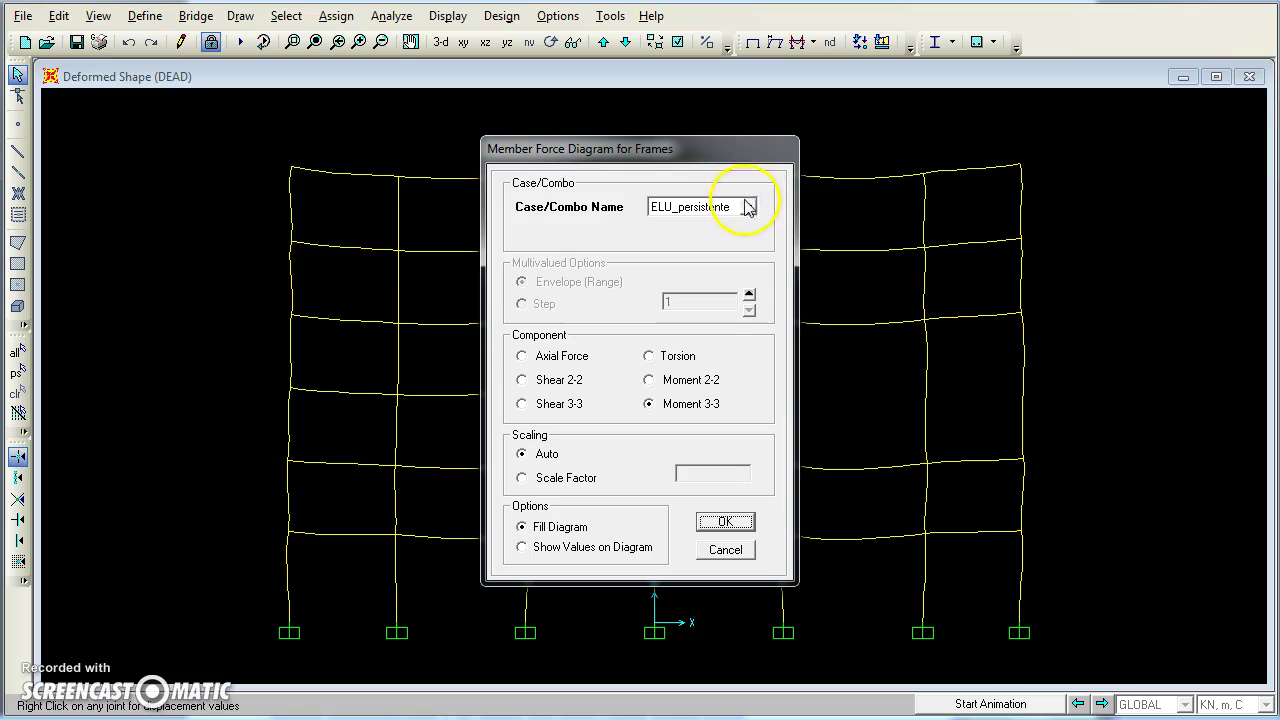
pyautogui.click(748, 206)
pyautogui.click(735, 314)
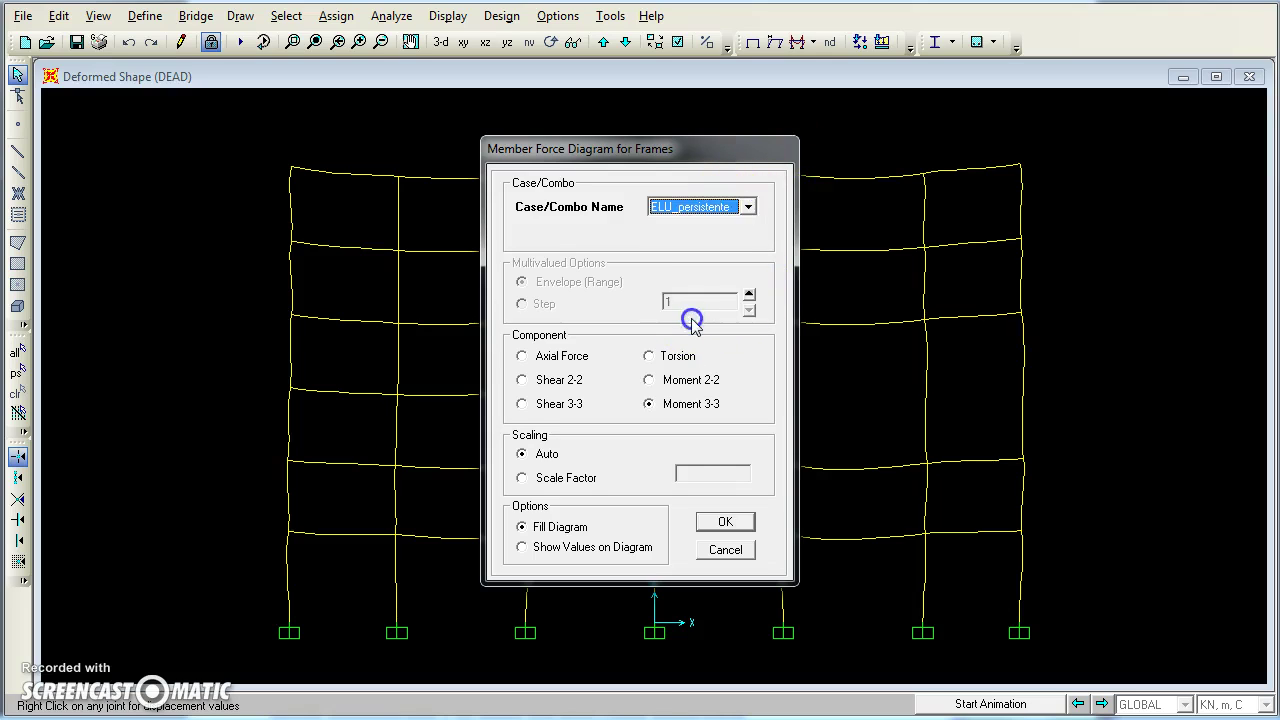
pyautogui.click(718, 205)
pyautogui.click(735, 300)
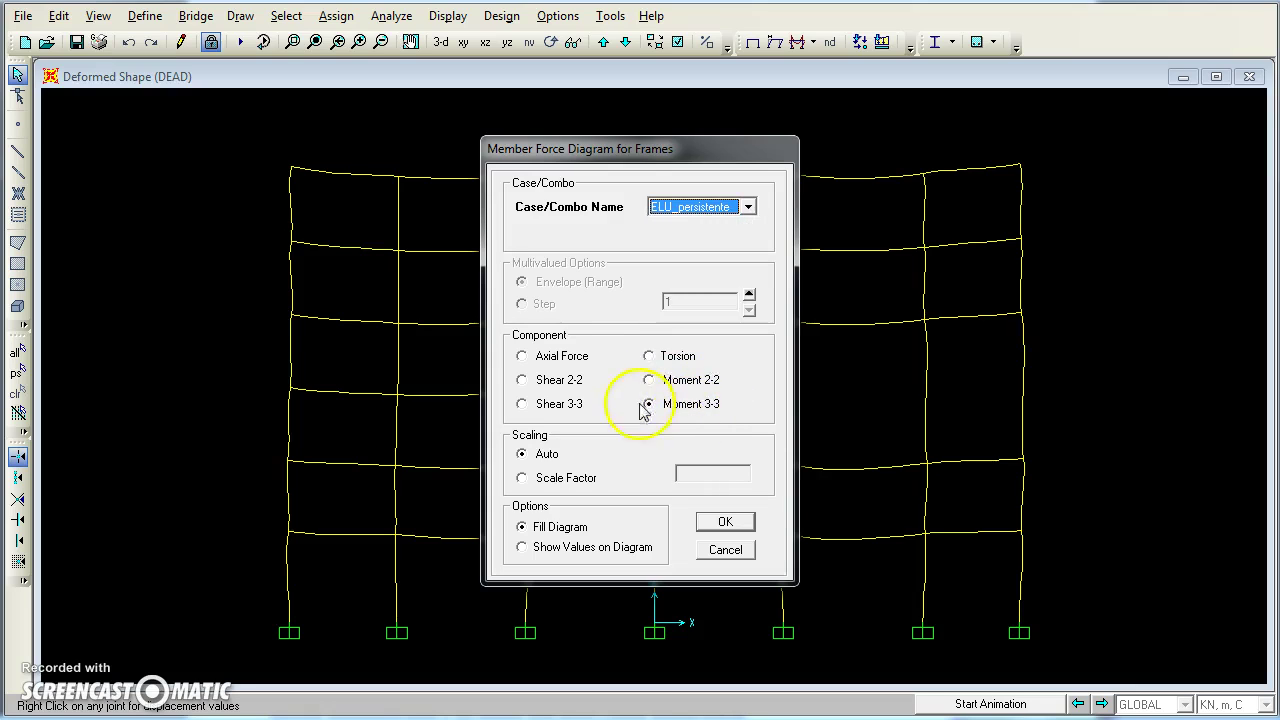
pyautogui.click(725, 521)
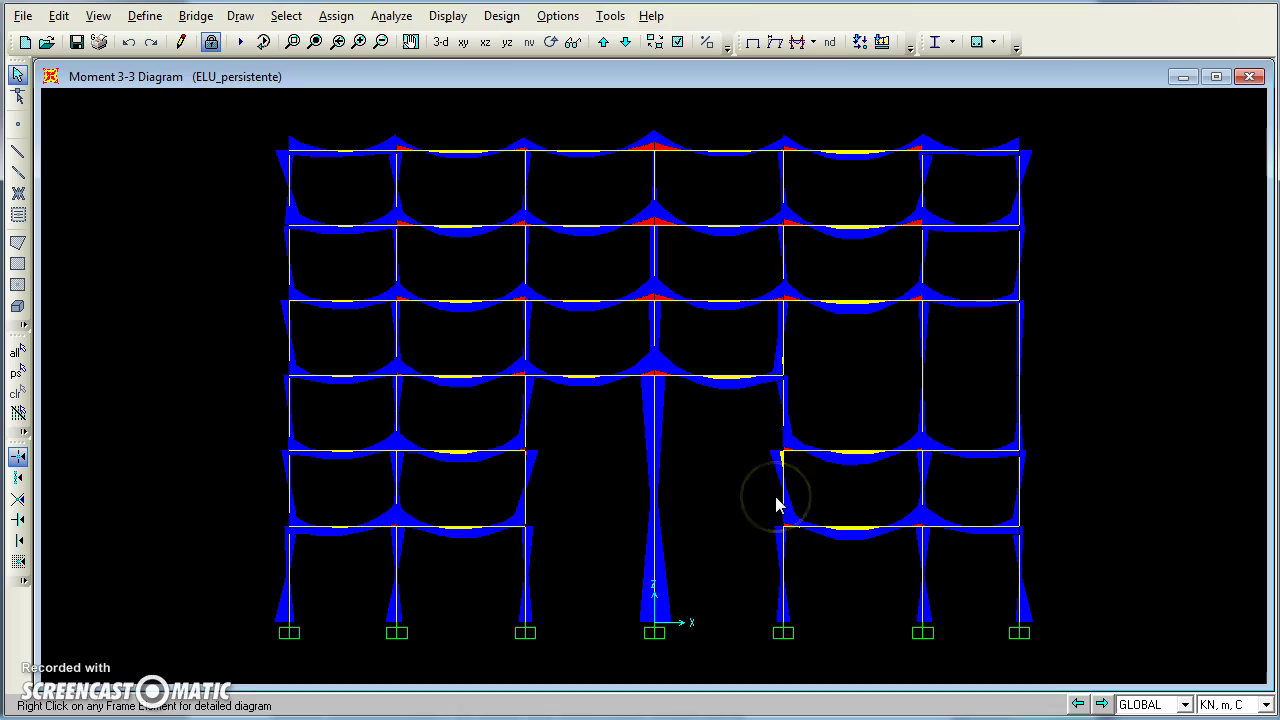
# Step: Inspect the shear and moment diagrams along the first-floor beam in the far-right bay from start to end
pyautogui.click(990, 534)
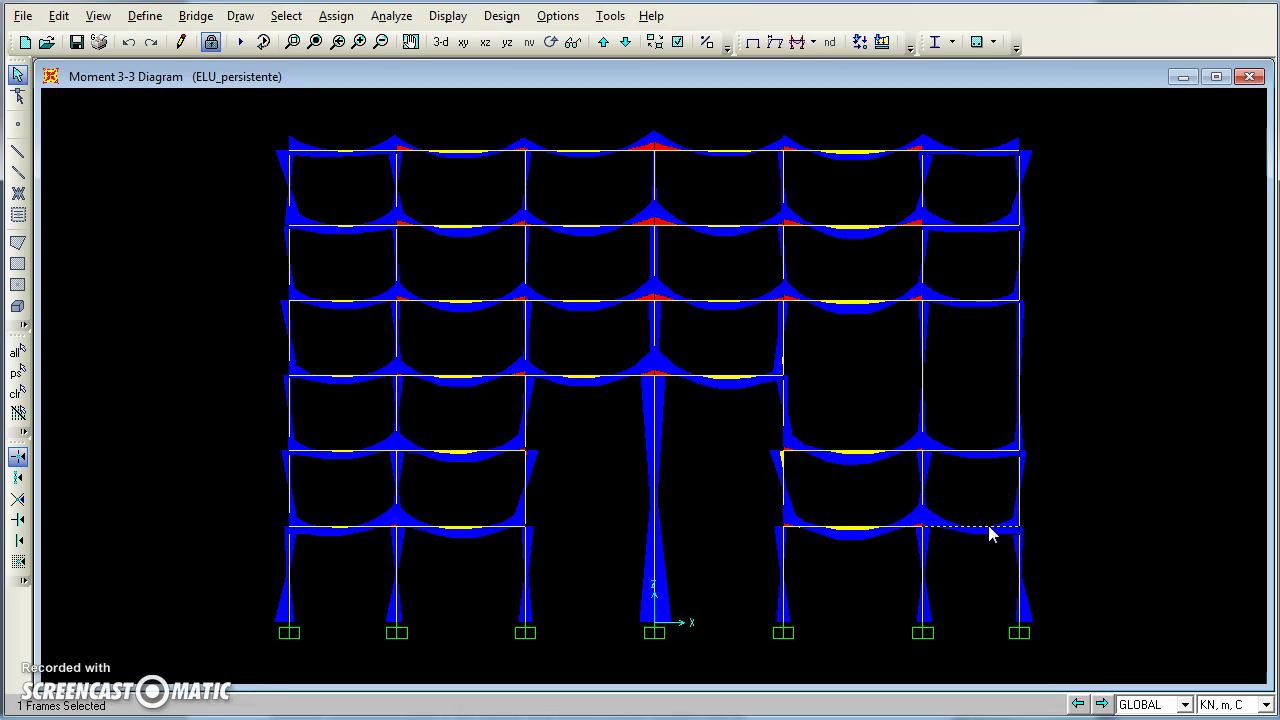
pyautogui.rightClick(990, 534)
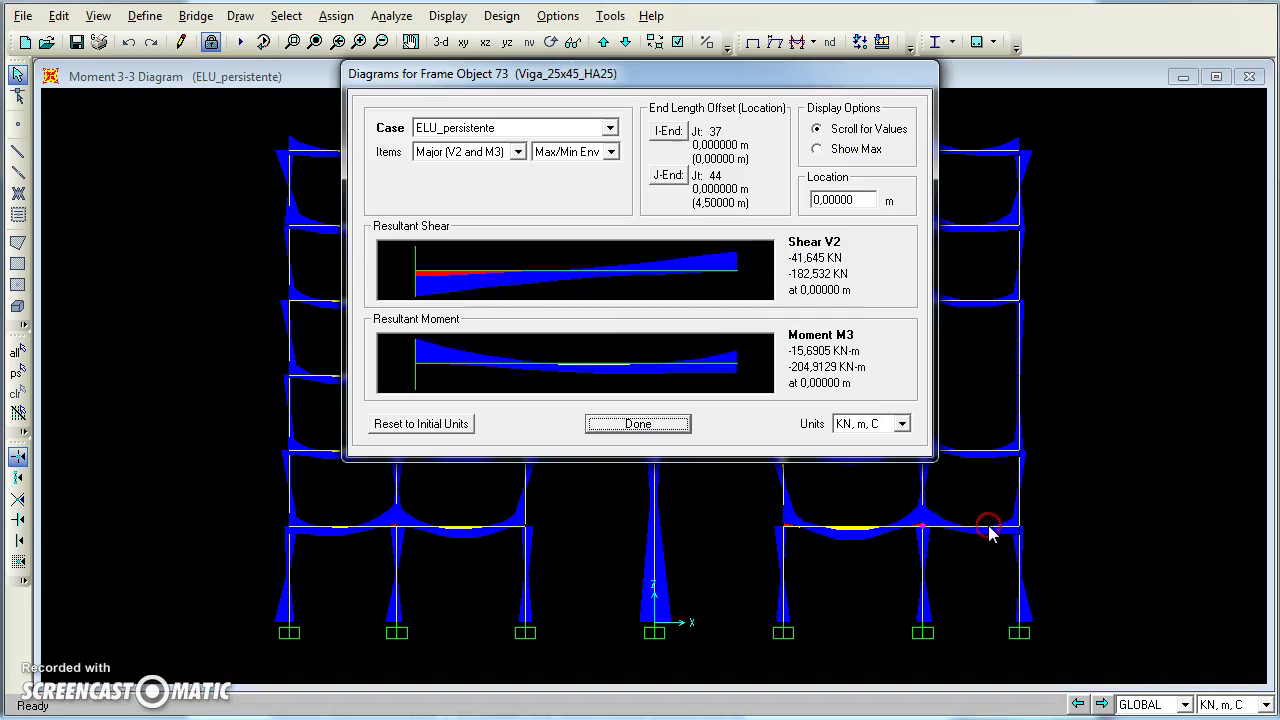
pyautogui.moveTo(440, 370)
pyautogui.moveTo(437, 363); pyautogui.dragTo(795, 373)
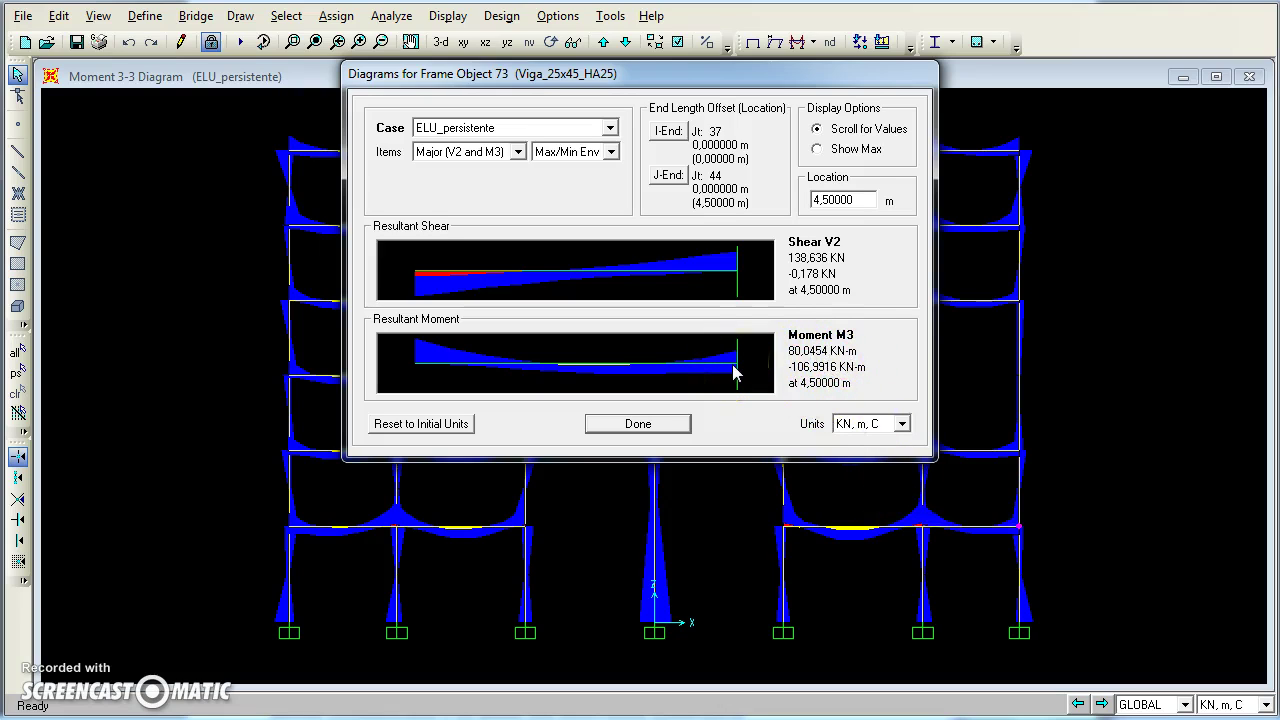
pyautogui.click(662, 421)
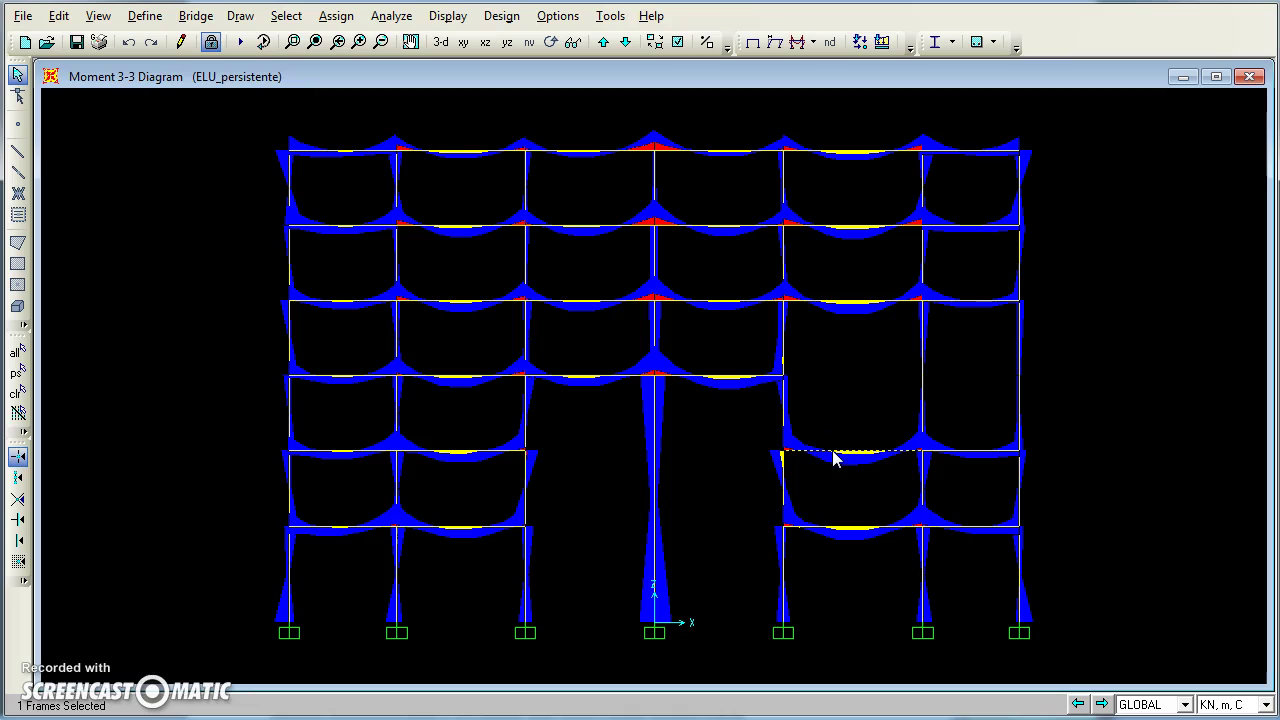
# Step: Examine the moments at both ends of the second-floor beam in the second bay from the right, plus its axial force
pyautogui.rightClick(835, 456)
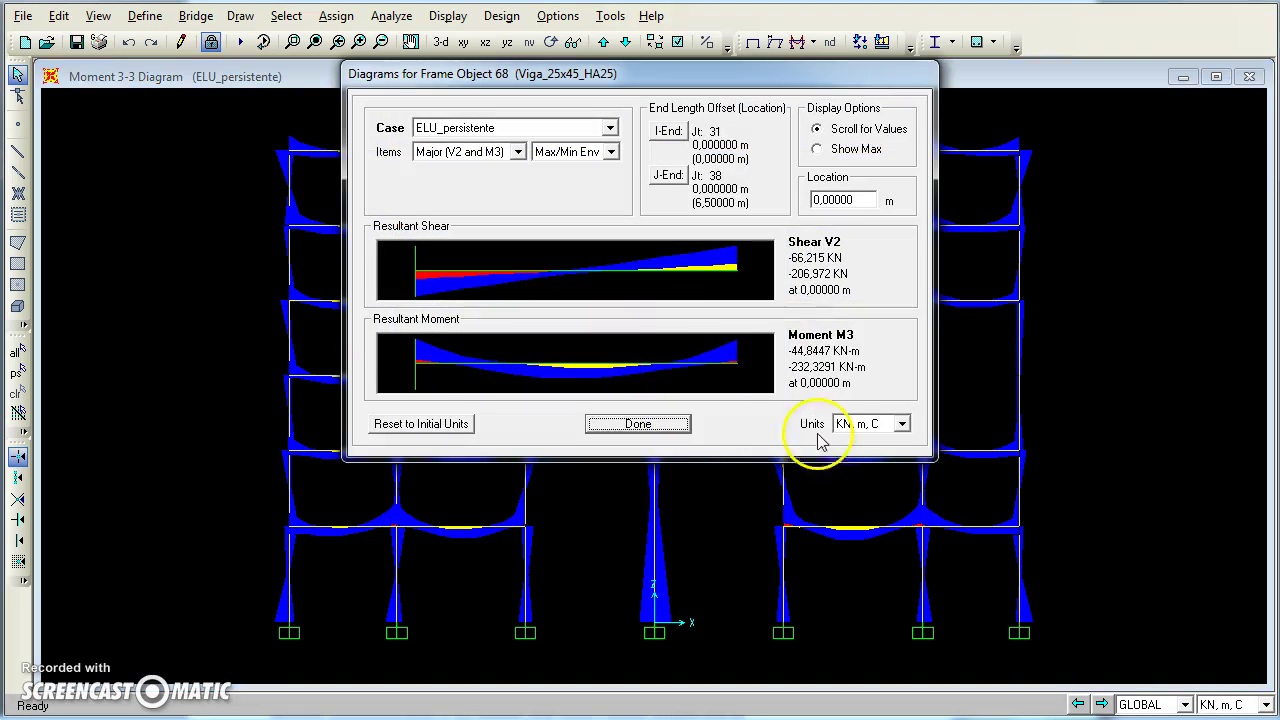
pyautogui.click(419, 376)
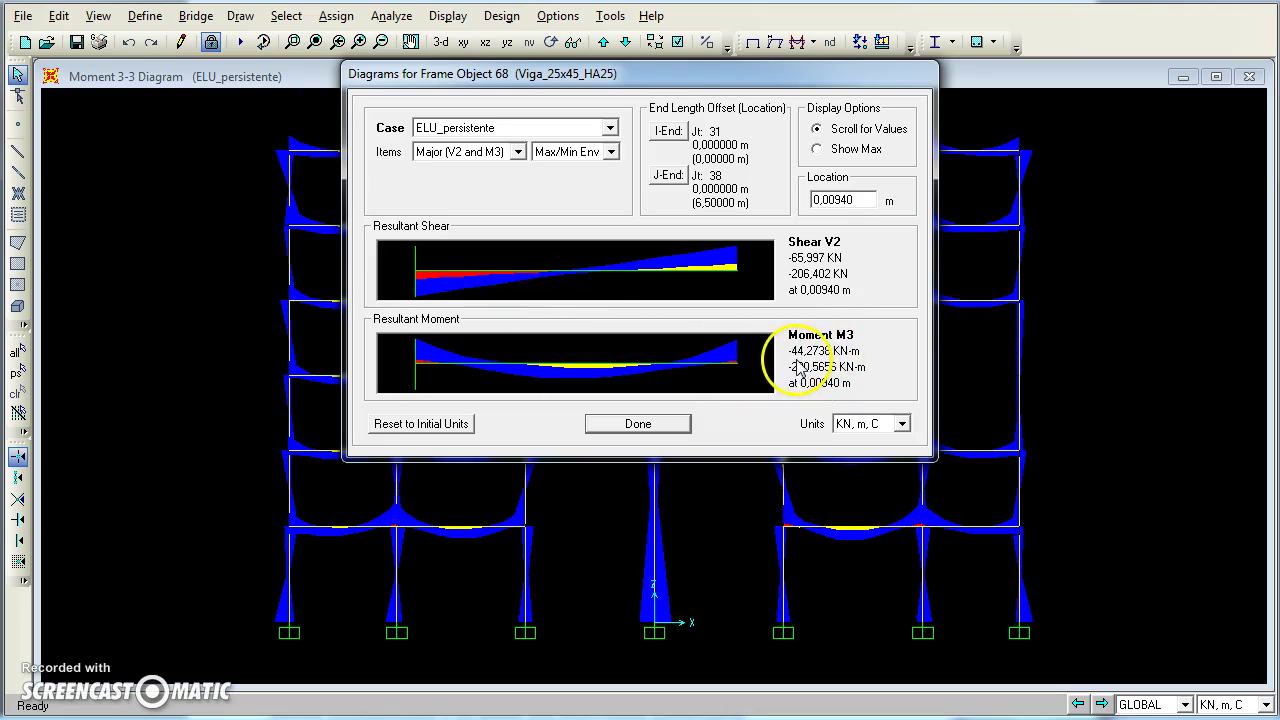
pyautogui.click(415, 366)
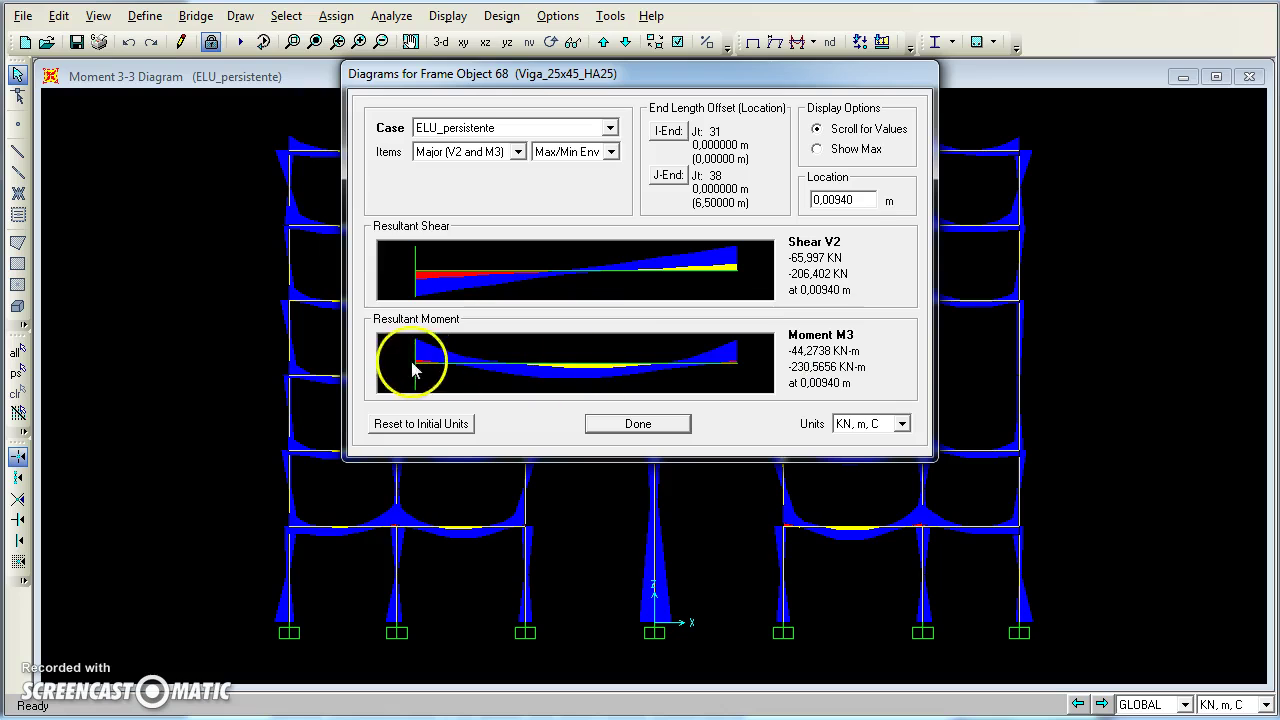
pyautogui.click(760, 366)
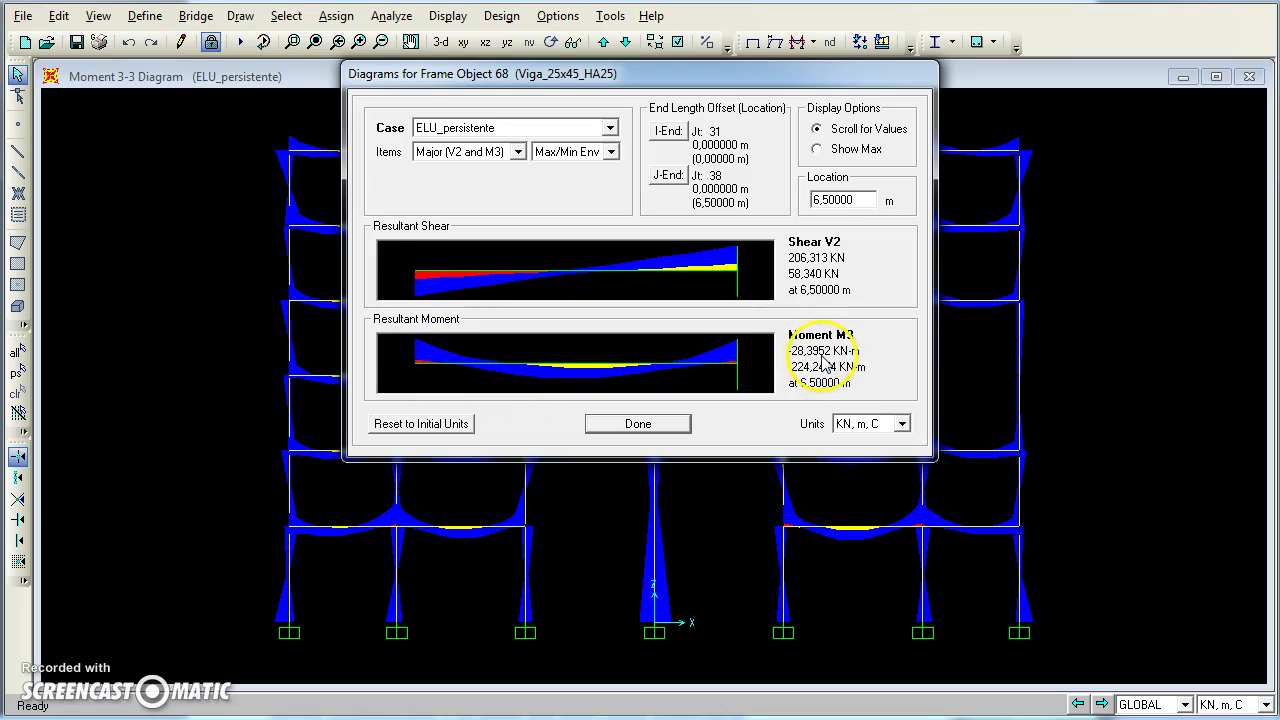
pyautogui.click(495, 152)
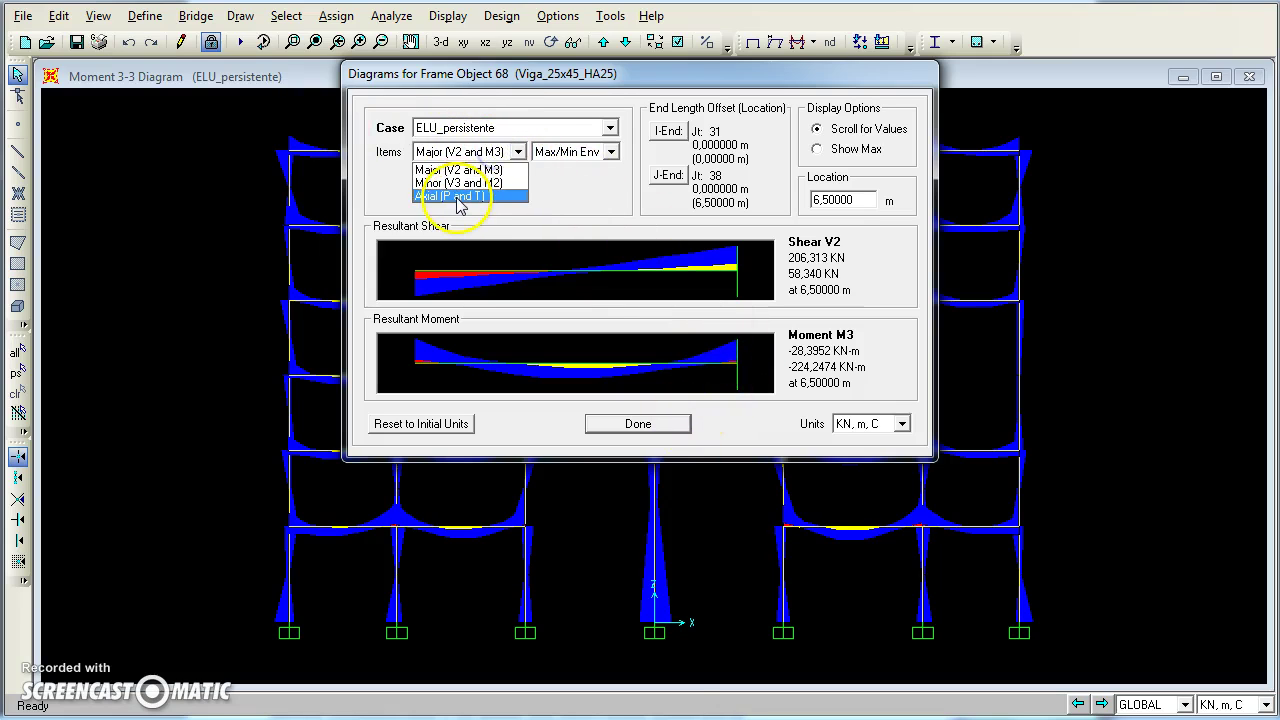
pyautogui.click(457, 197)
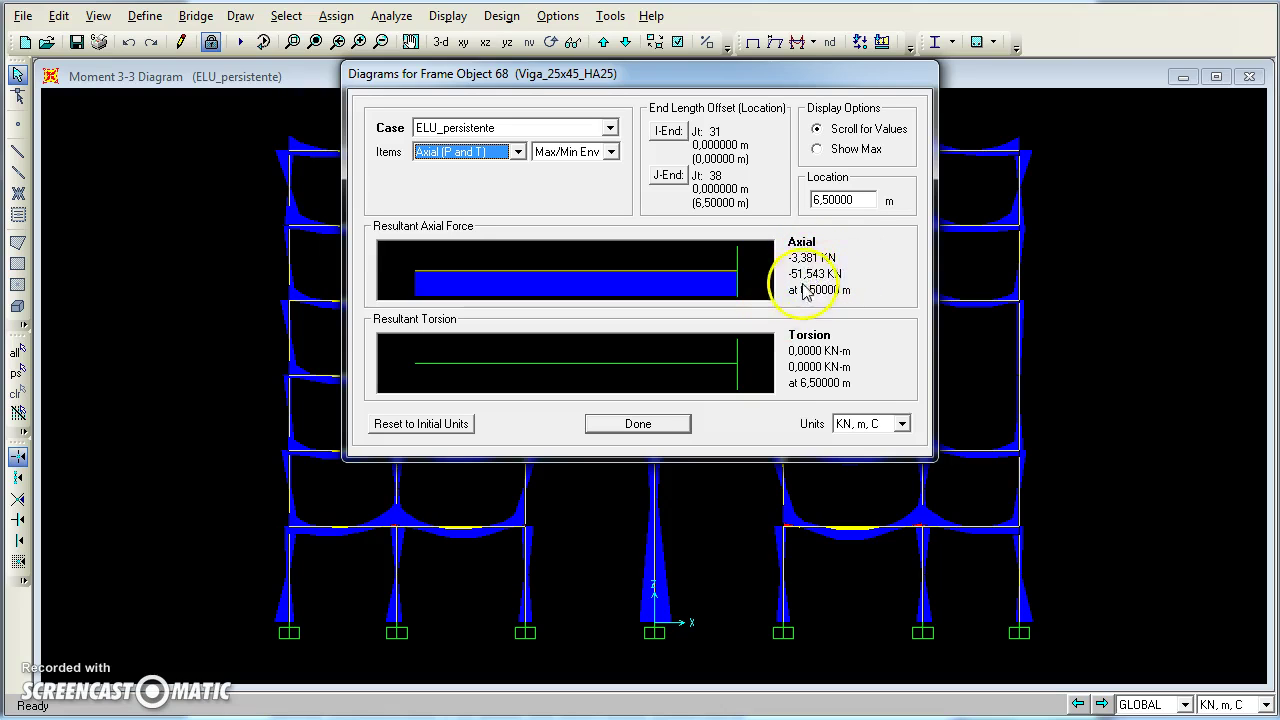
pyautogui.click(598, 424)
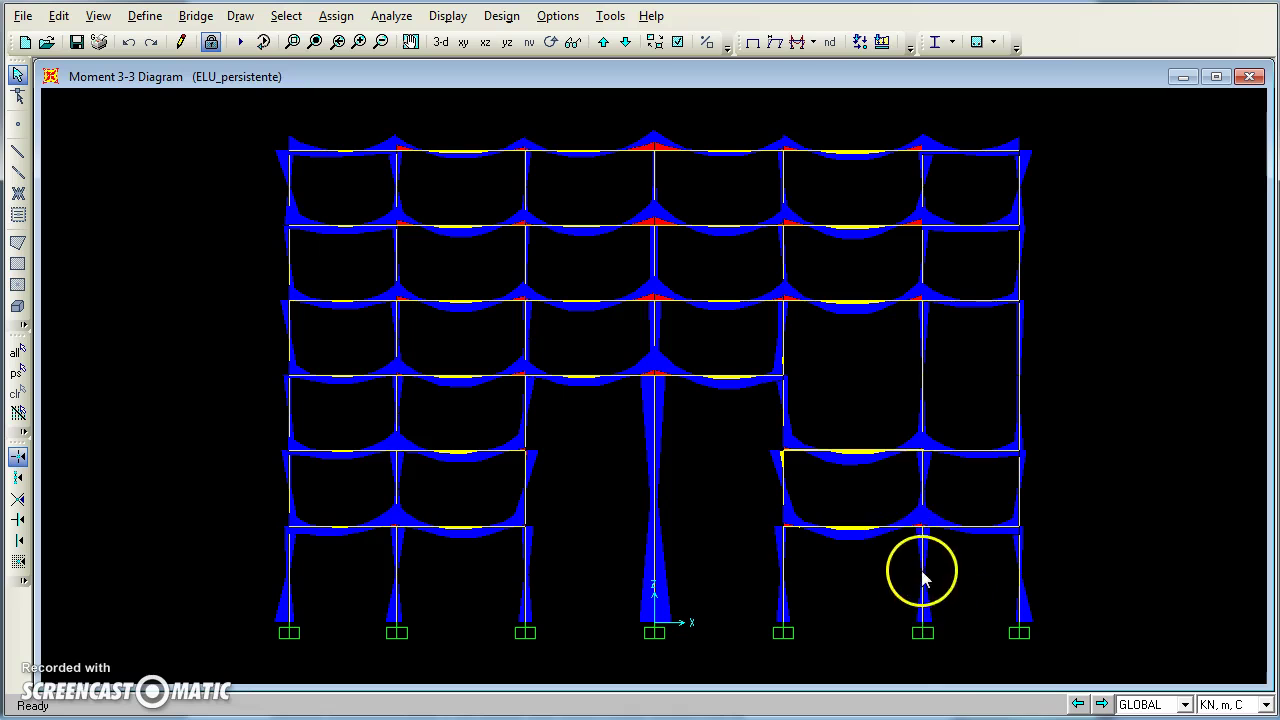
# Step: Examine the major shear and moment at both ends of the ground-floor column second from the right
pyautogui.rightClick(923, 560)
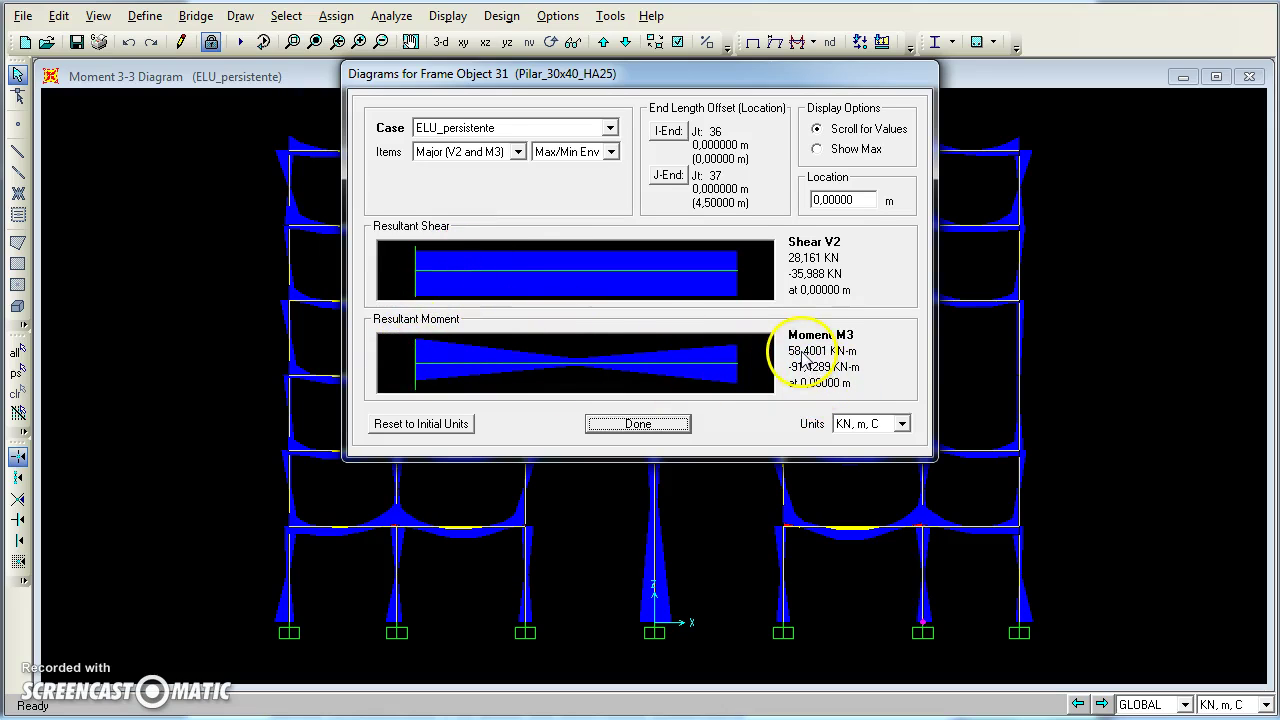
pyautogui.moveTo(418, 364)
pyautogui.mouseDown()
pyautogui.moveTo(662, 366)
pyautogui.moveTo(772, 398)
pyautogui.mouseUp()
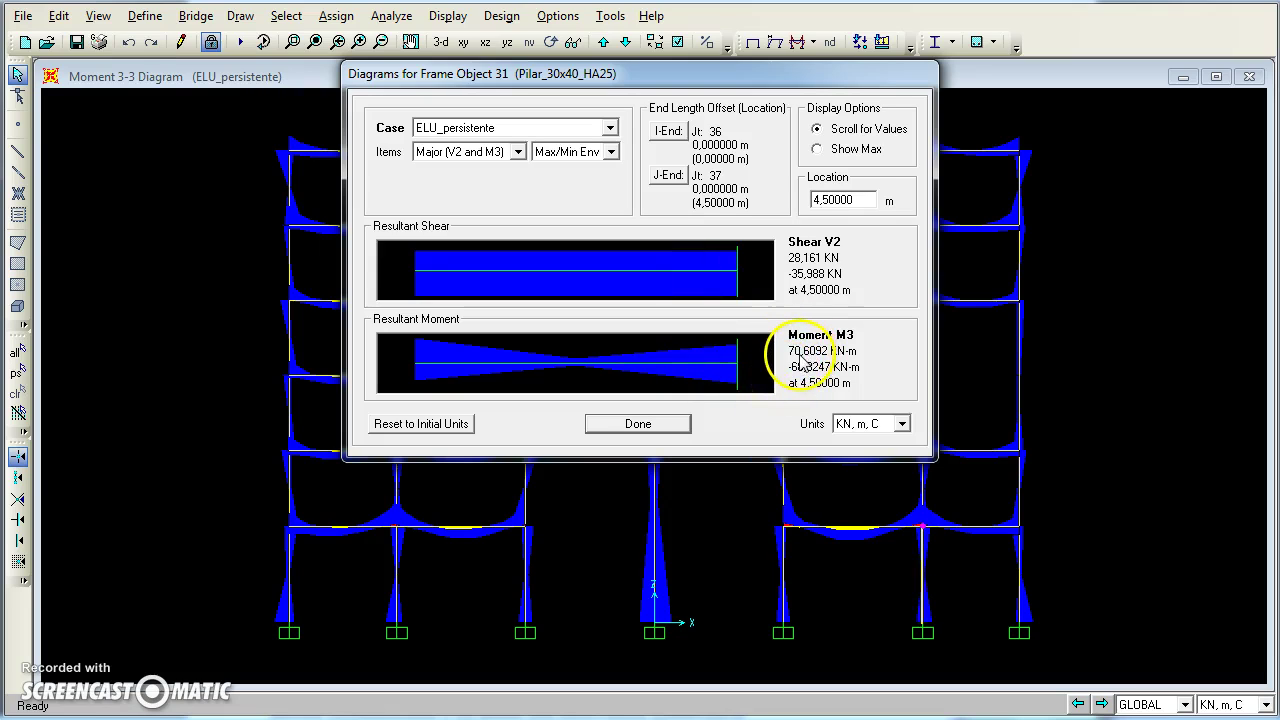
pyautogui.moveTo(745, 362); pyautogui.dragTo(383, 372)
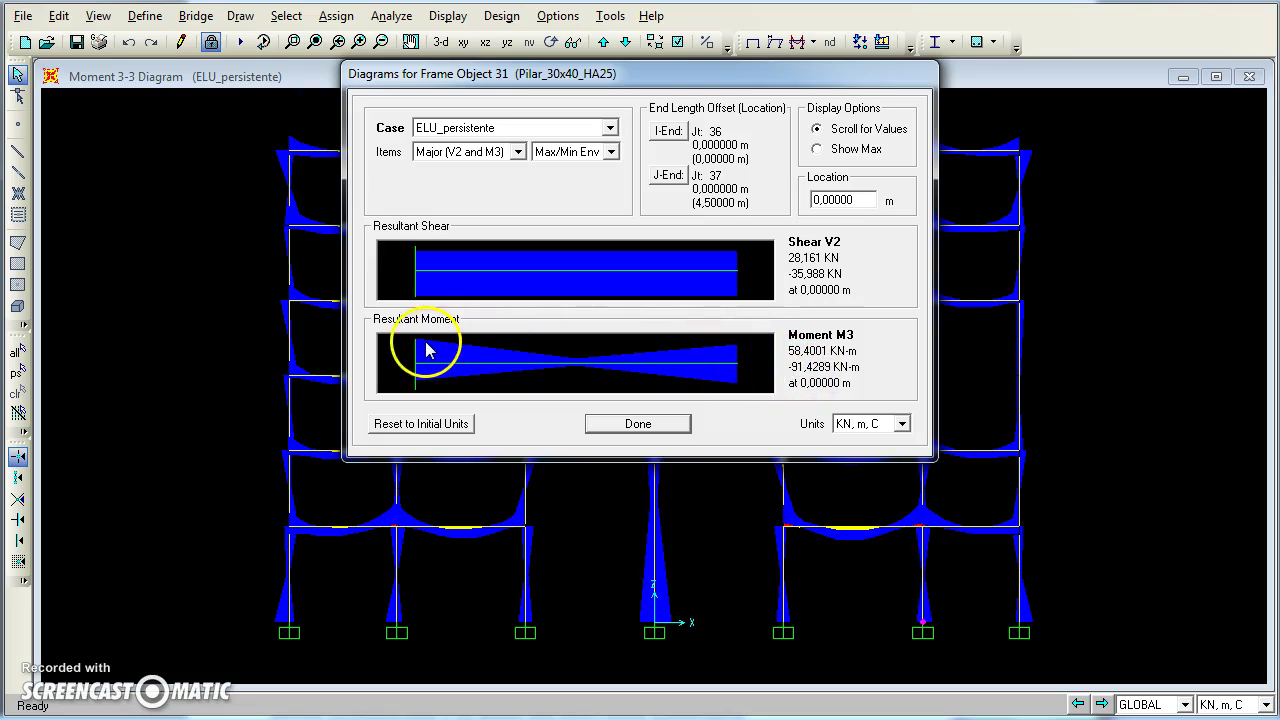
pyautogui.click(586, 375)
pyautogui.moveTo(606, 378); pyautogui.dragTo(757, 387)
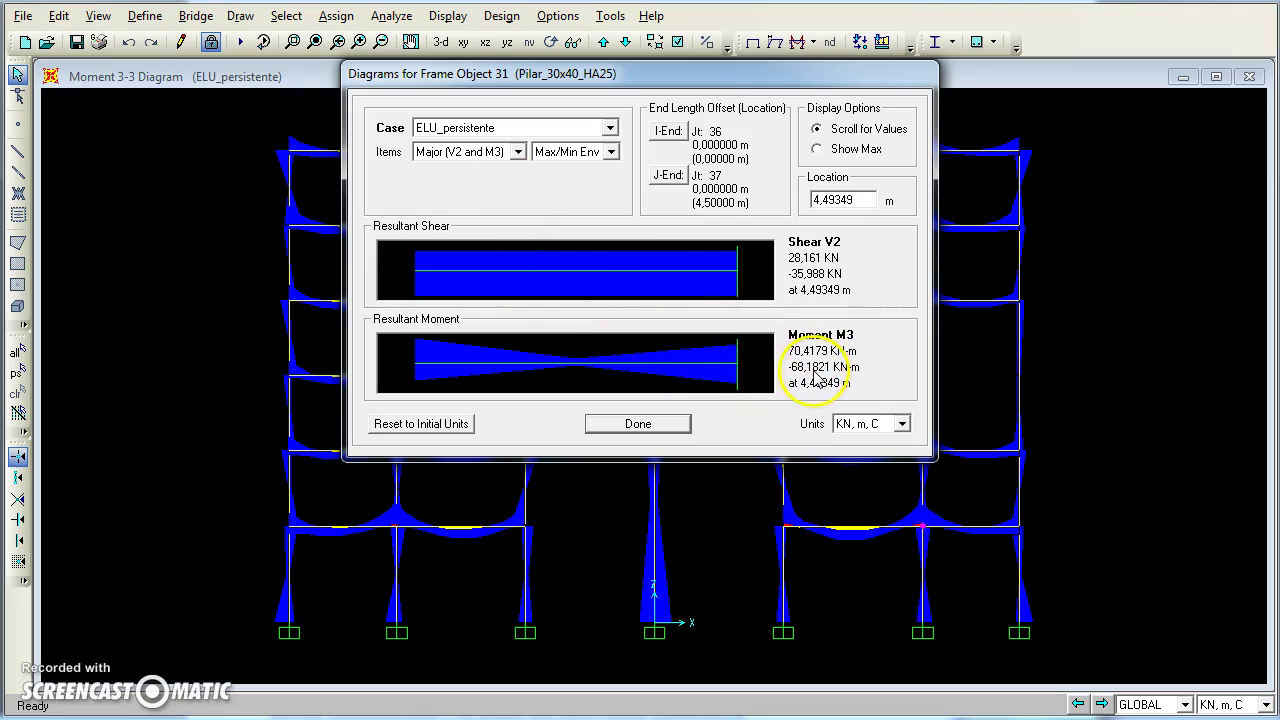
# Step: Switch the column's diagrams to Axial (P and T) and examine the axial force at its top and base
pyautogui.click(518, 151)
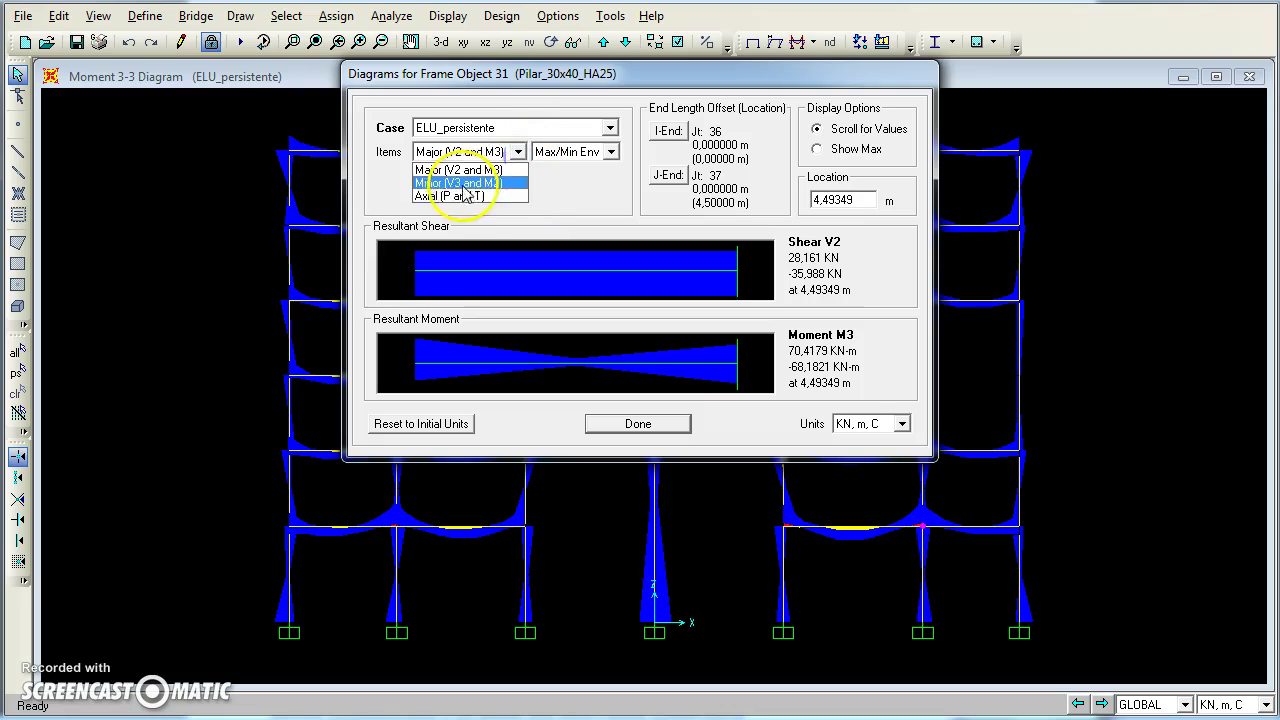
pyautogui.click(448, 197)
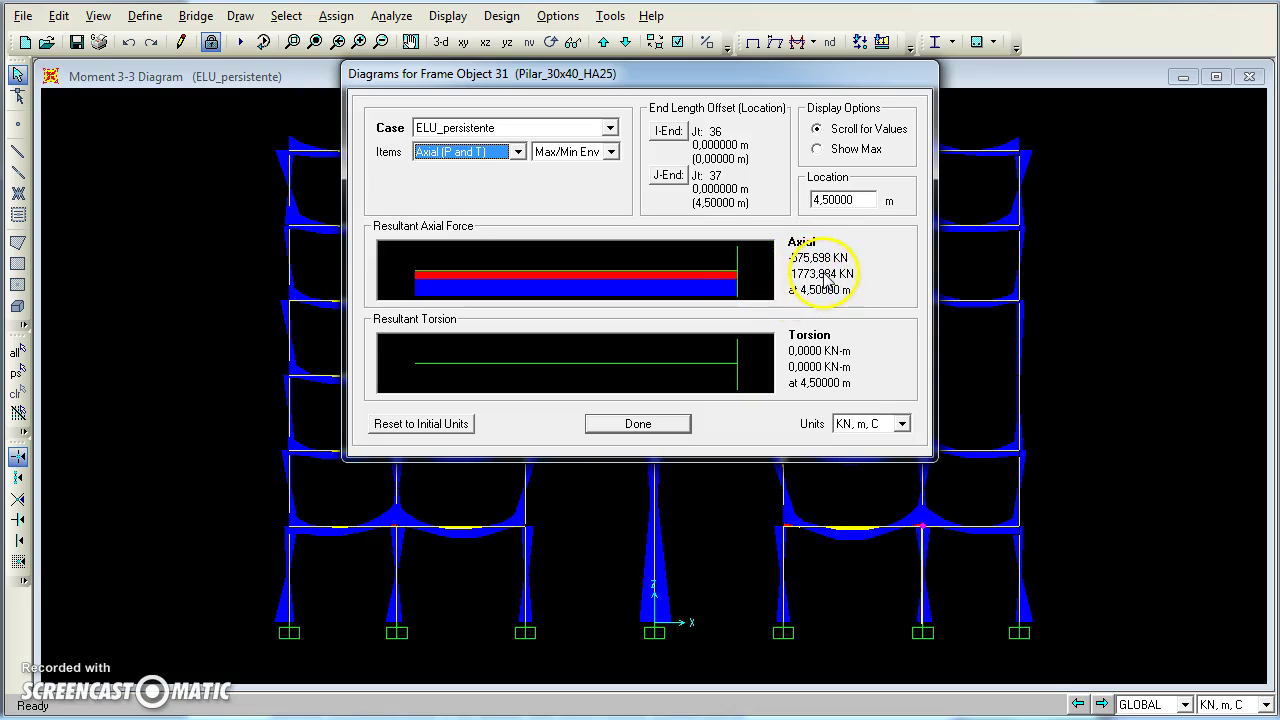
pyautogui.moveTo(739, 278)
pyautogui.mouseDown()
pyautogui.moveTo(500, 293)
pyautogui.moveTo(405, 272)
pyautogui.mouseUp()
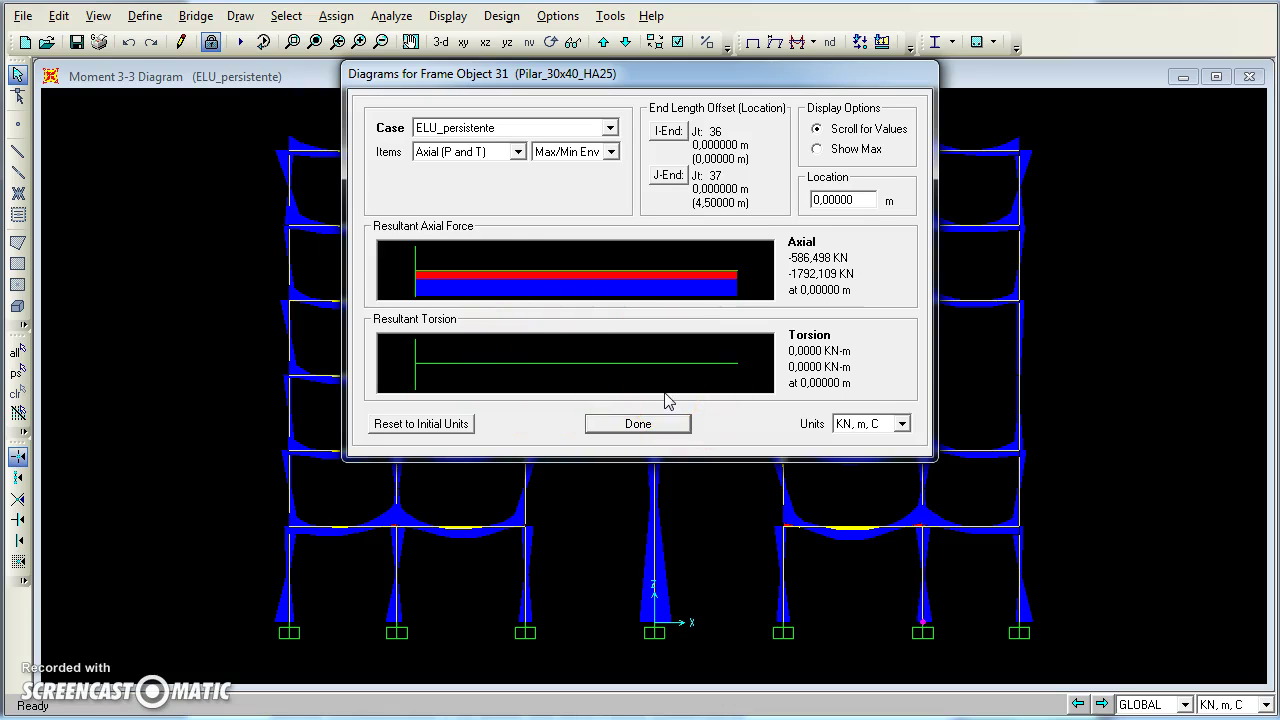
pyautogui.click(638, 424)
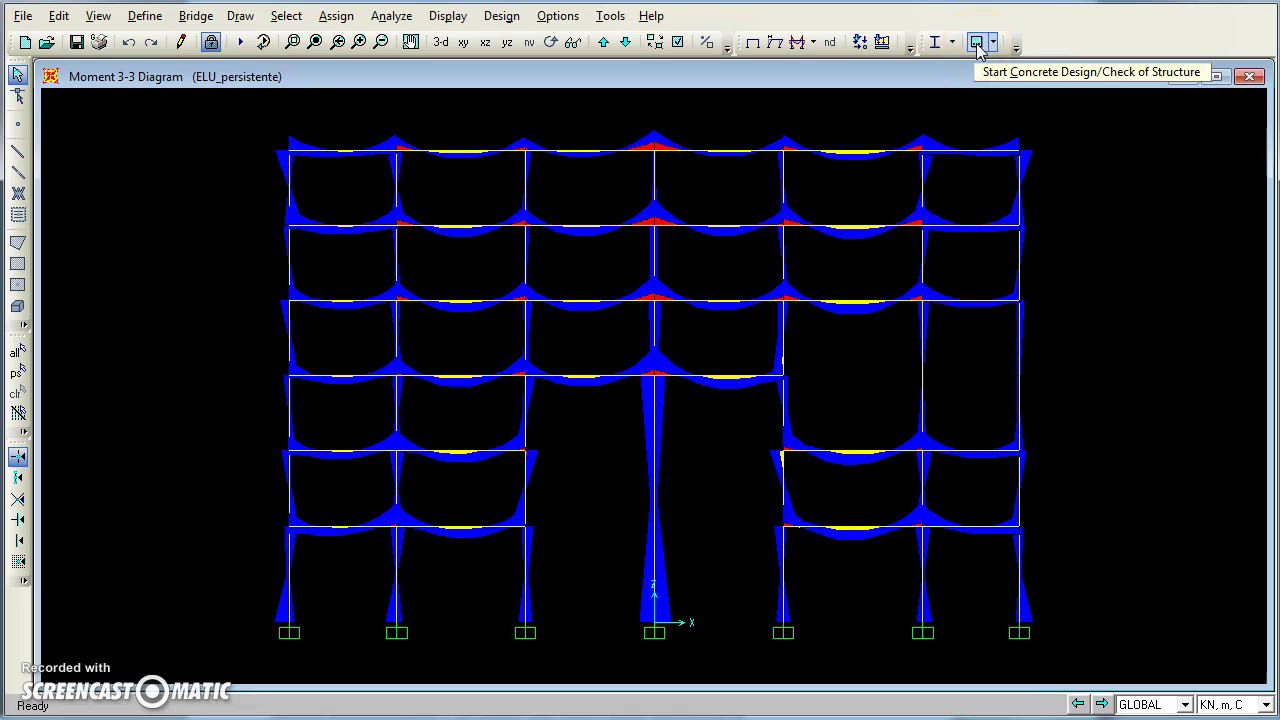
# Step: Run the concrete frame design/check of the structure
pyautogui.click(501, 16)
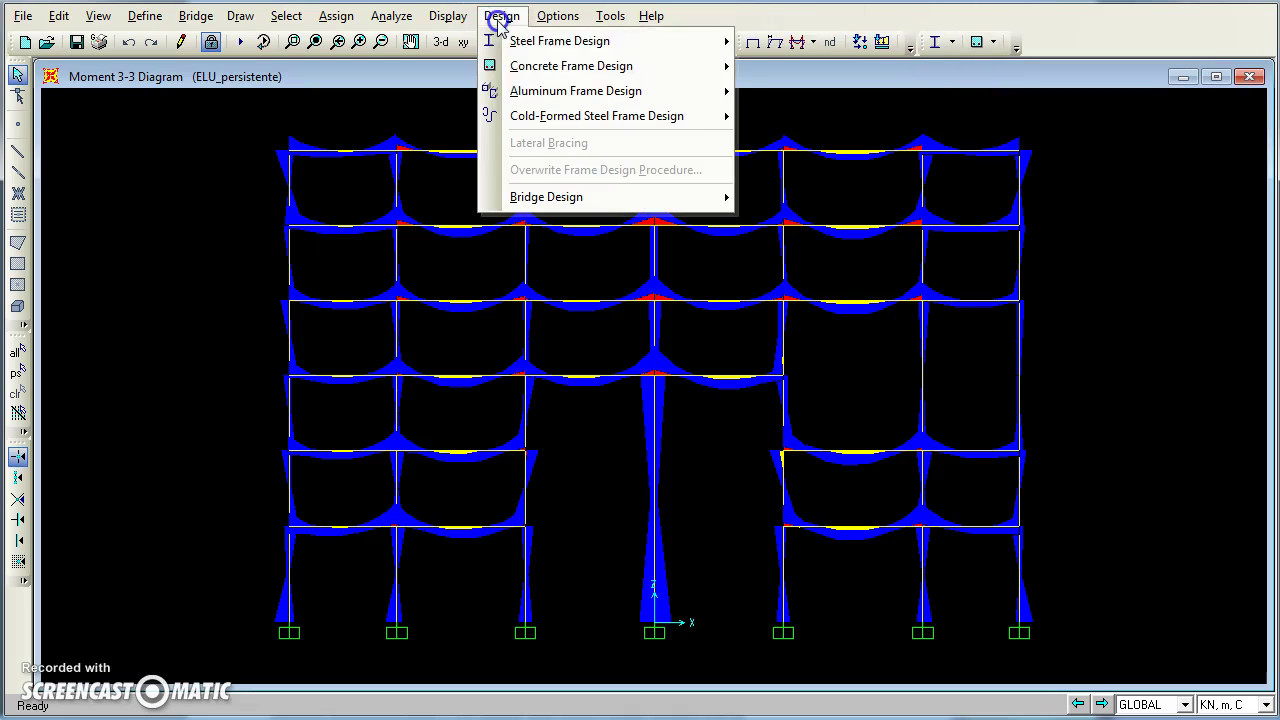
pyautogui.moveTo(541, 78)
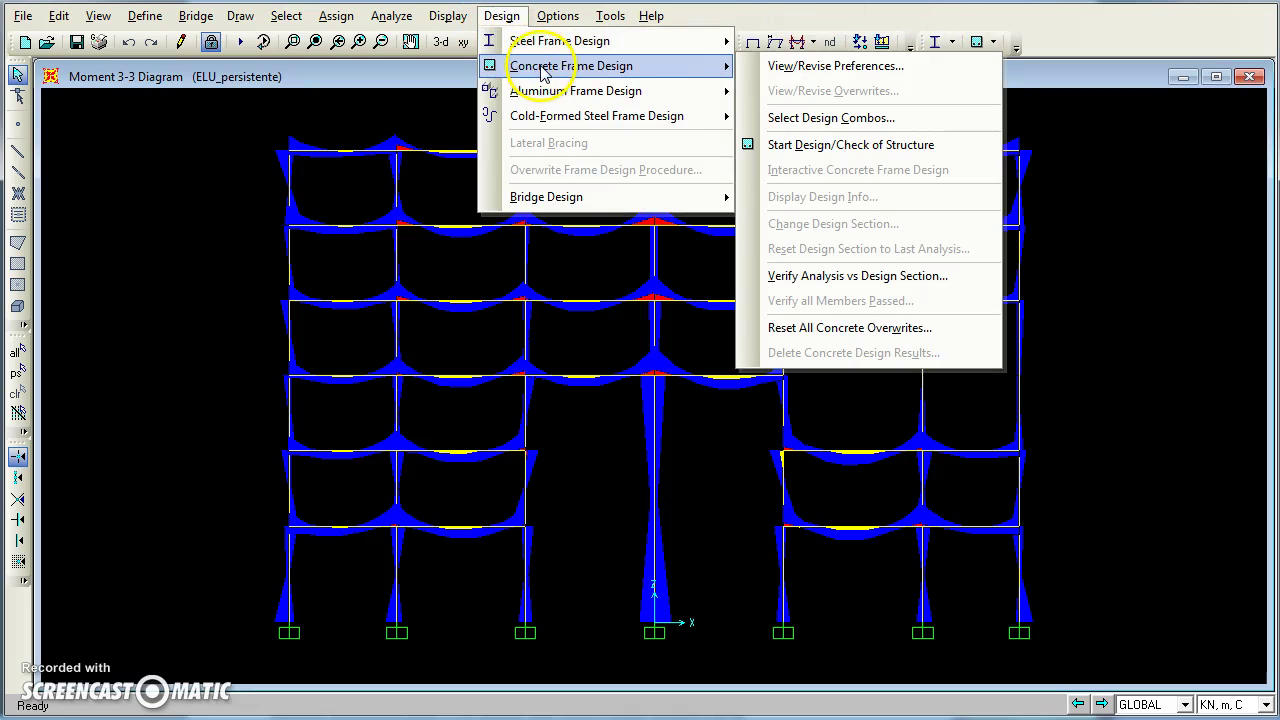
pyautogui.click(818, 152)
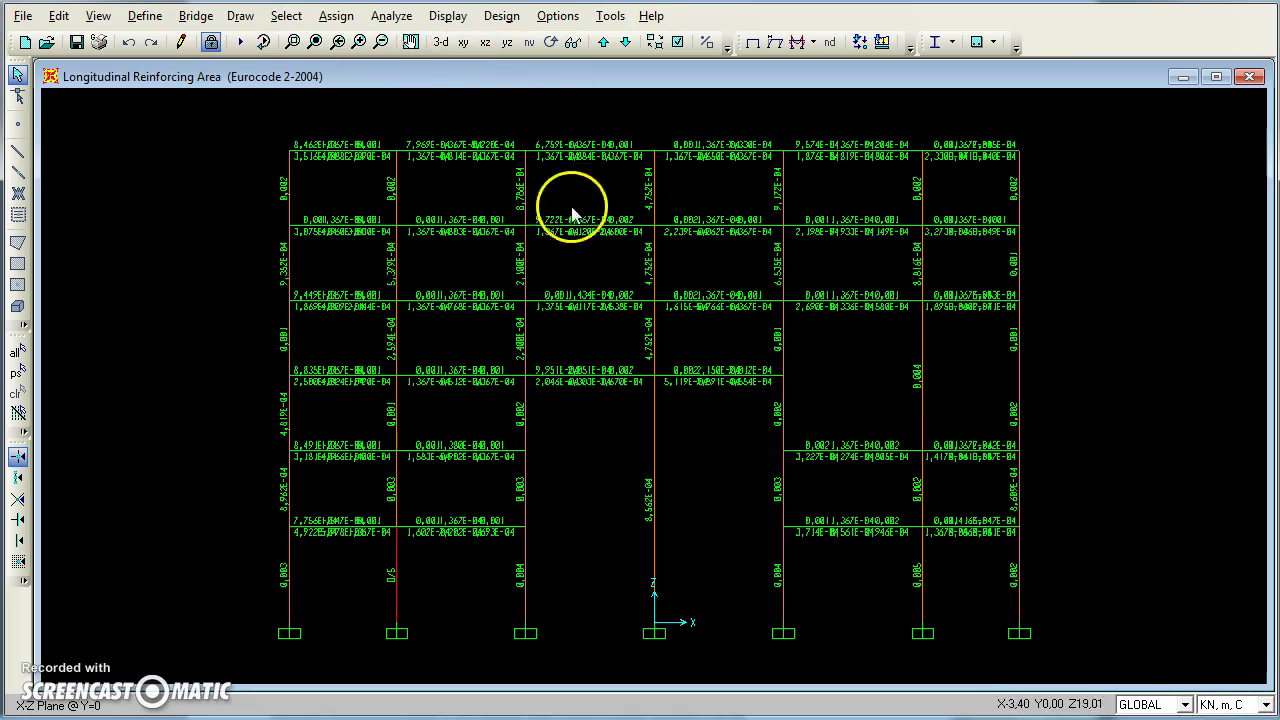
# Step: Show the longitudinal reinforcing areas of the lower-right bays close up in N, mm, C units
pyautogui.click(292, 41)
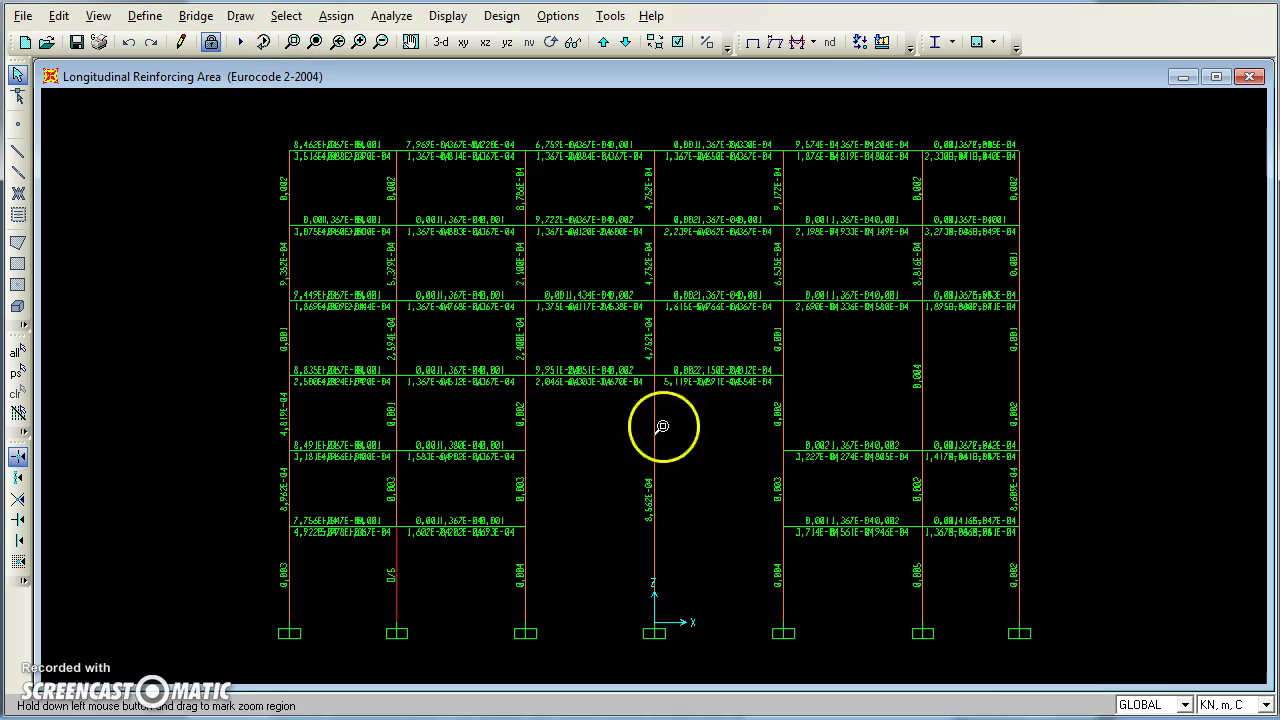
pyautogui.moveTo(729, 421); pyautogui.dragTo(987, 661)
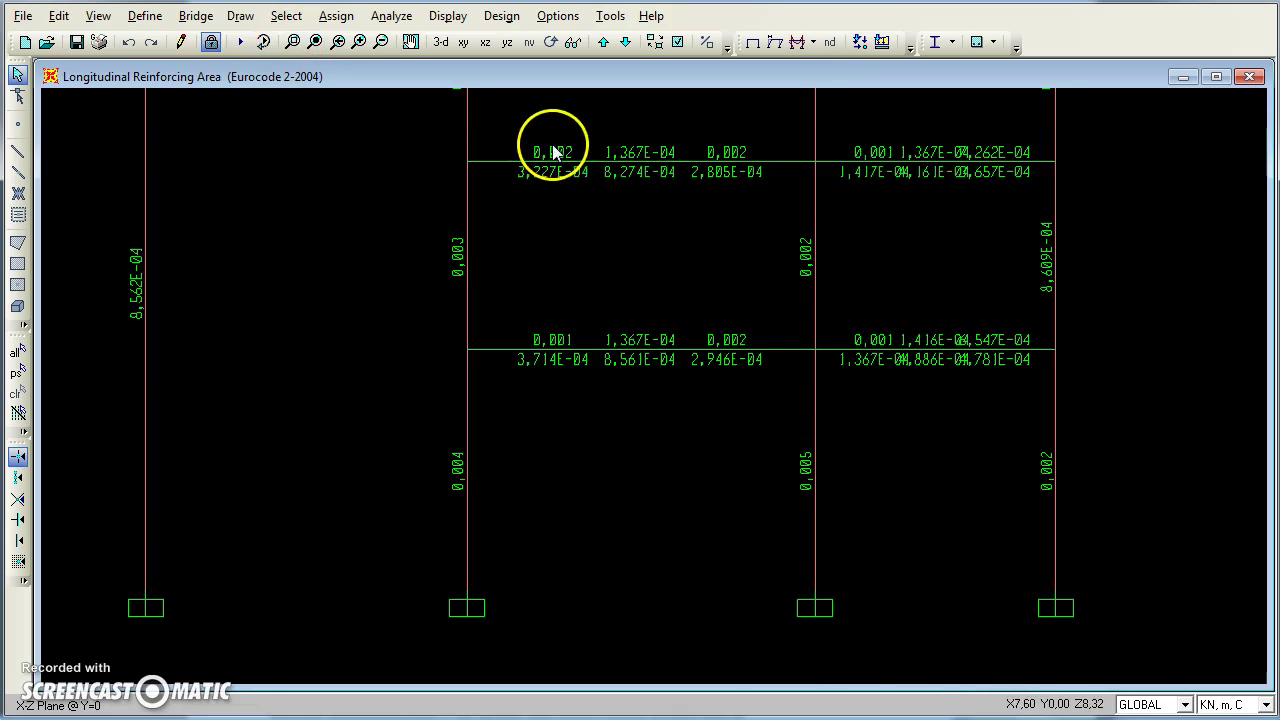
pyautogui.click(1232, 705)
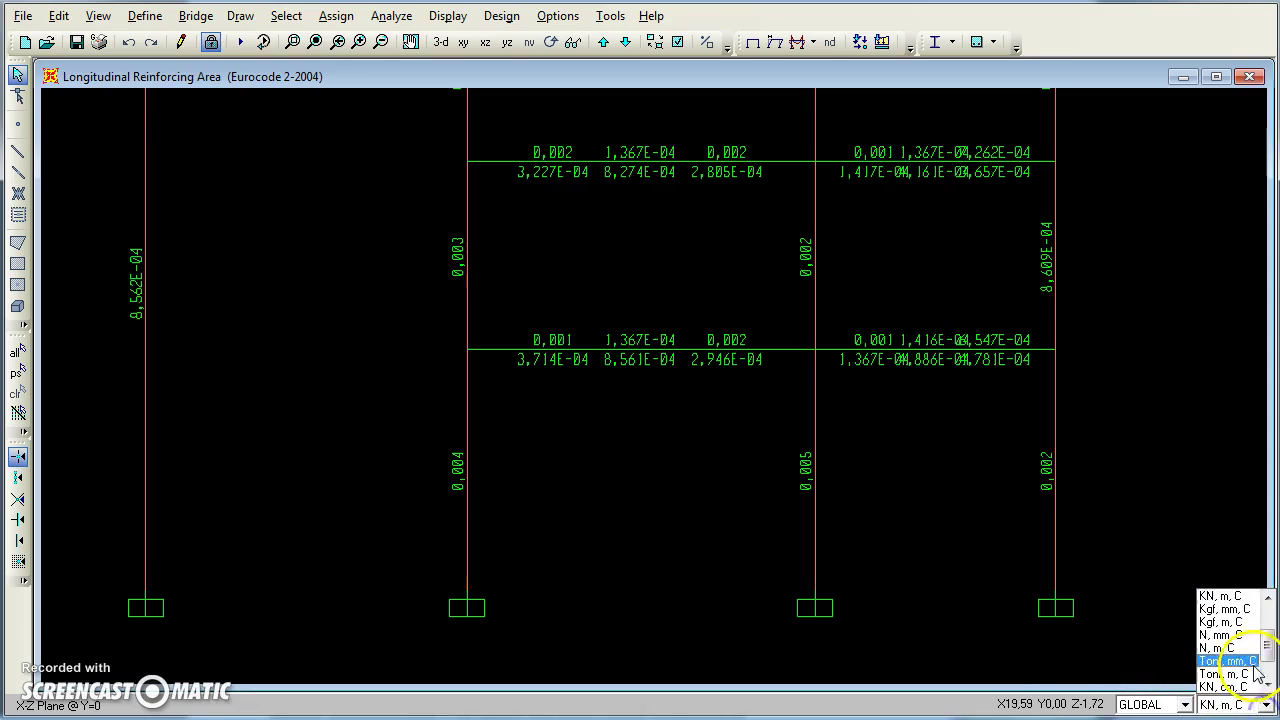
pyautogui.click(1220, 635)
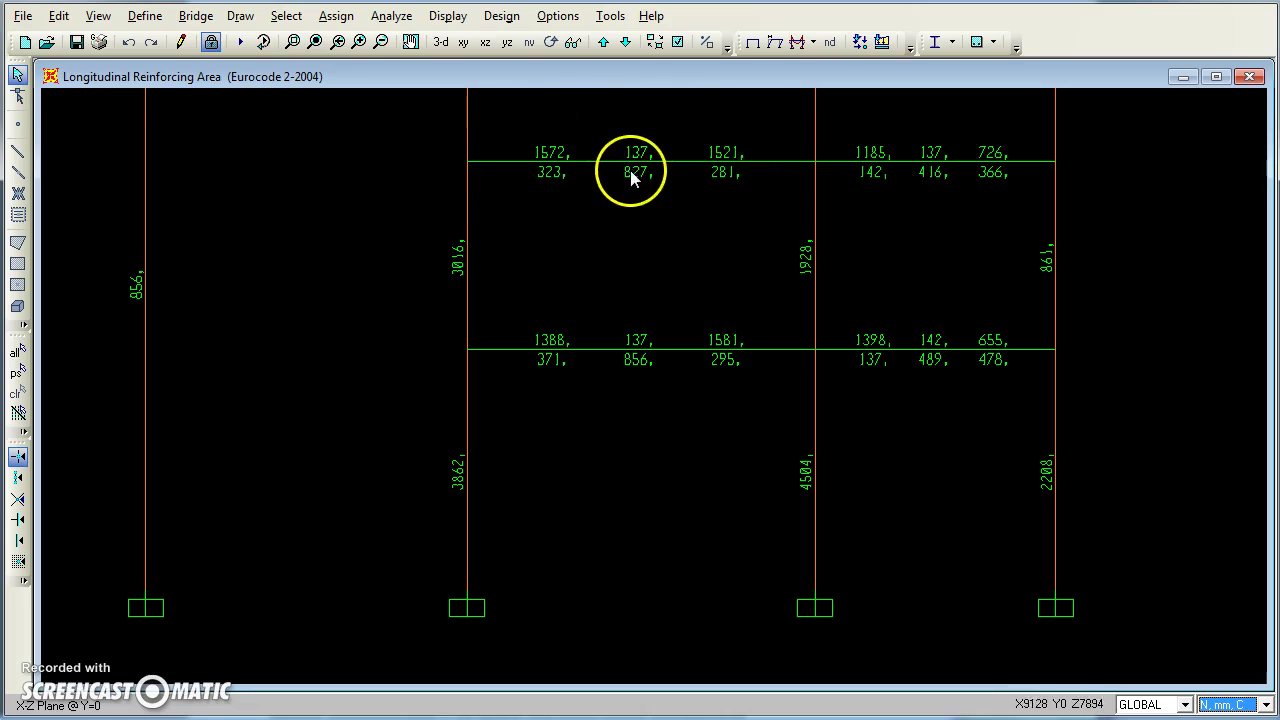
# Step: Compare the required reinforcement of the ground-floor column second from the right with Tabla 3.1 of nominal bar areas in the notes document
pyautogui.click(833, 489)
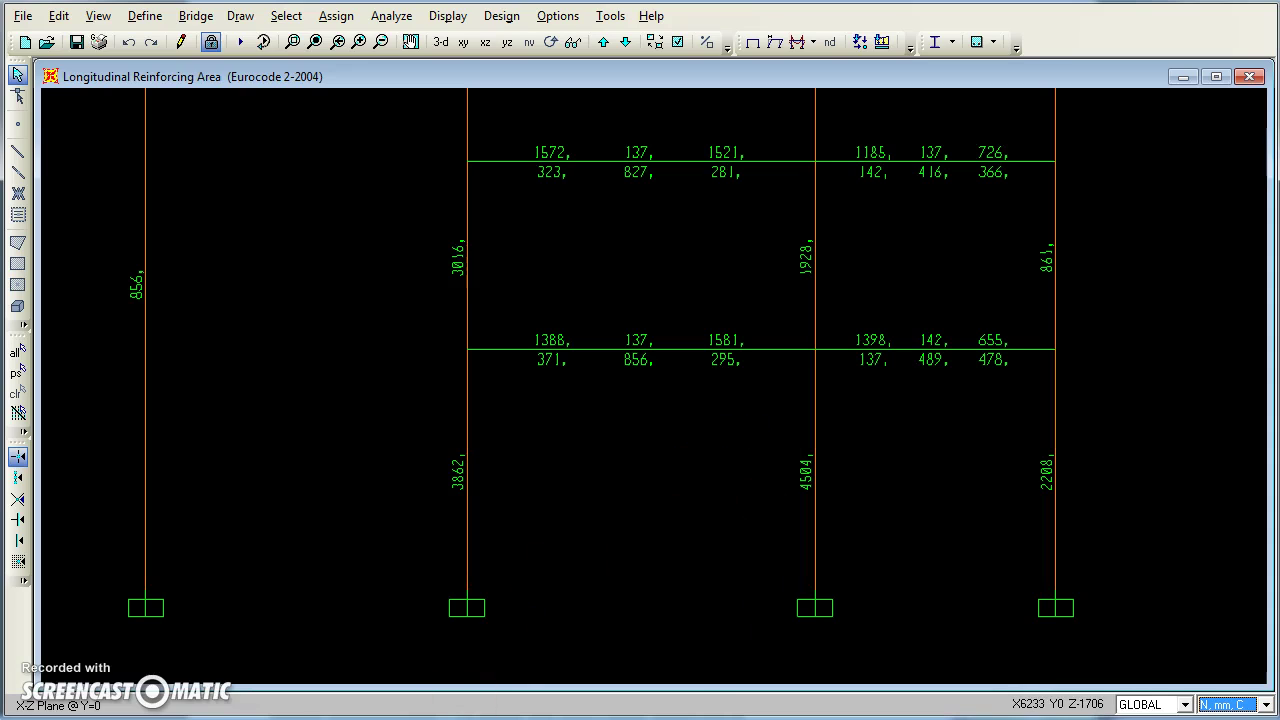
pyautogui.moveTo(300, 712)
pyautogui.click(180, 690)
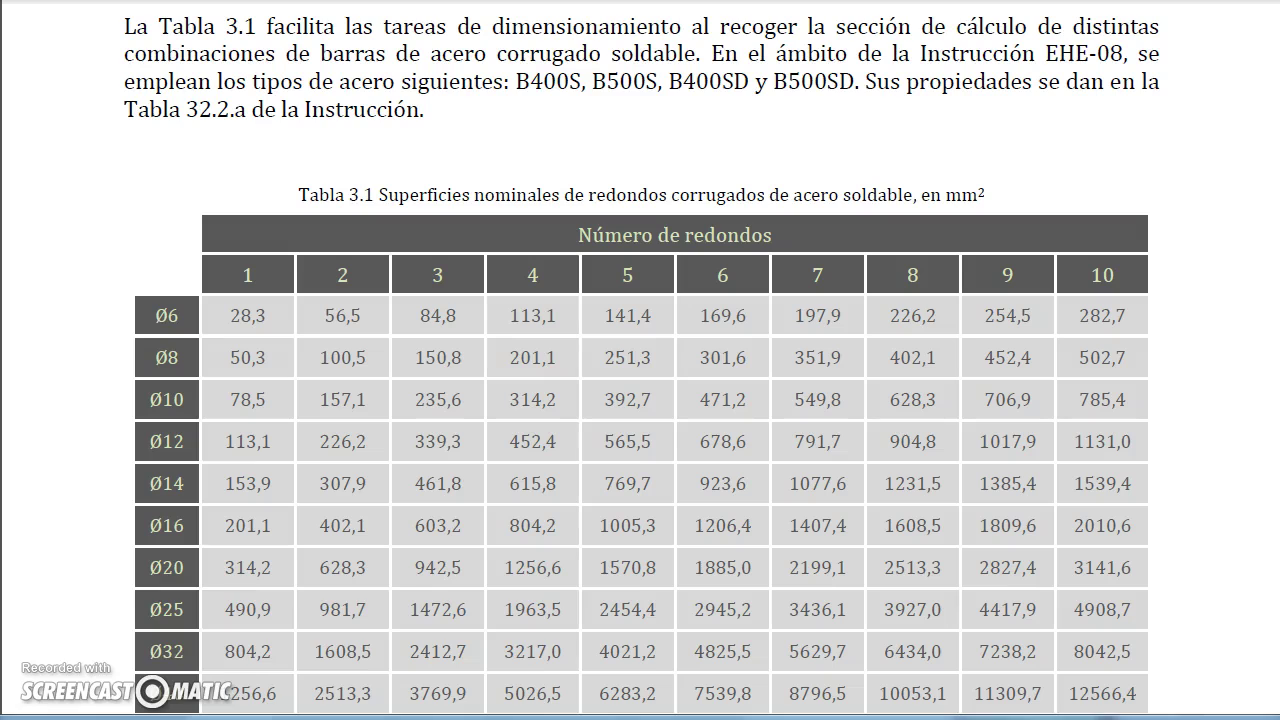
pyautogui.click(655, 716)
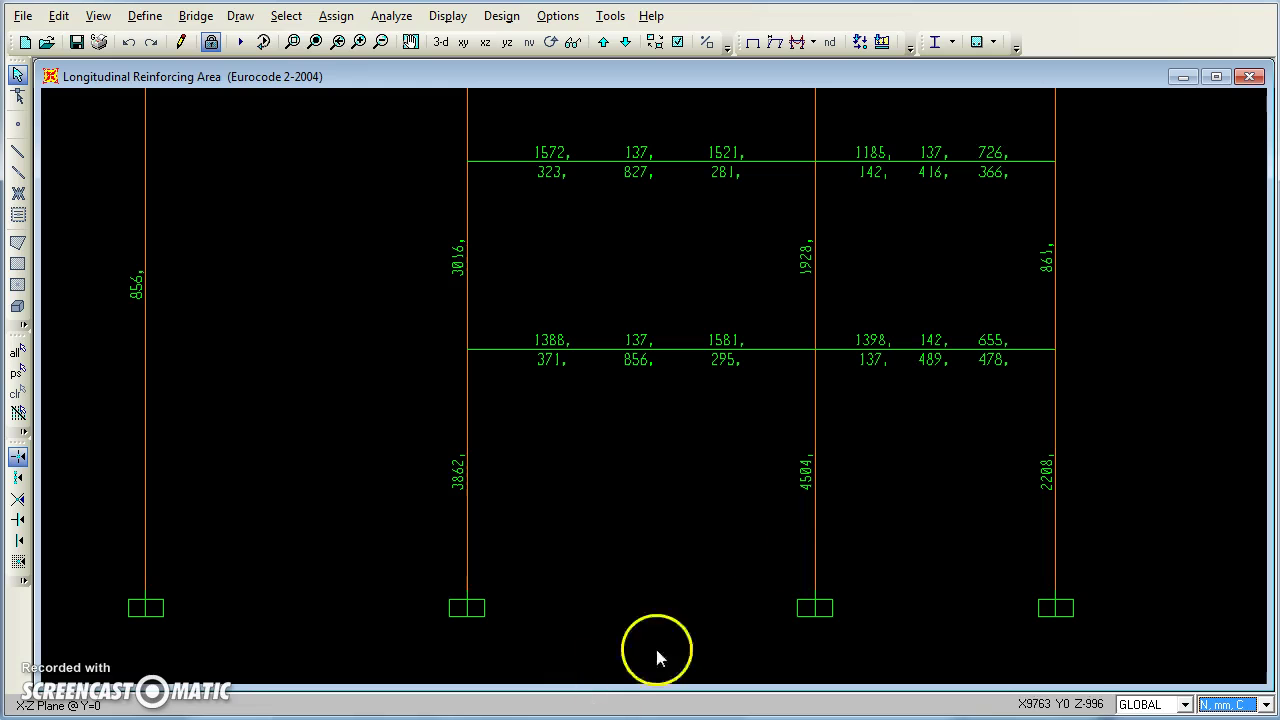
pyautogui.click(862, 514)
# Step: Unlock the model, deleting the analysis results, and open the concrete reinforcement data of frame section Pilar_30x40_HA25
pyautogui.click(211, 43)
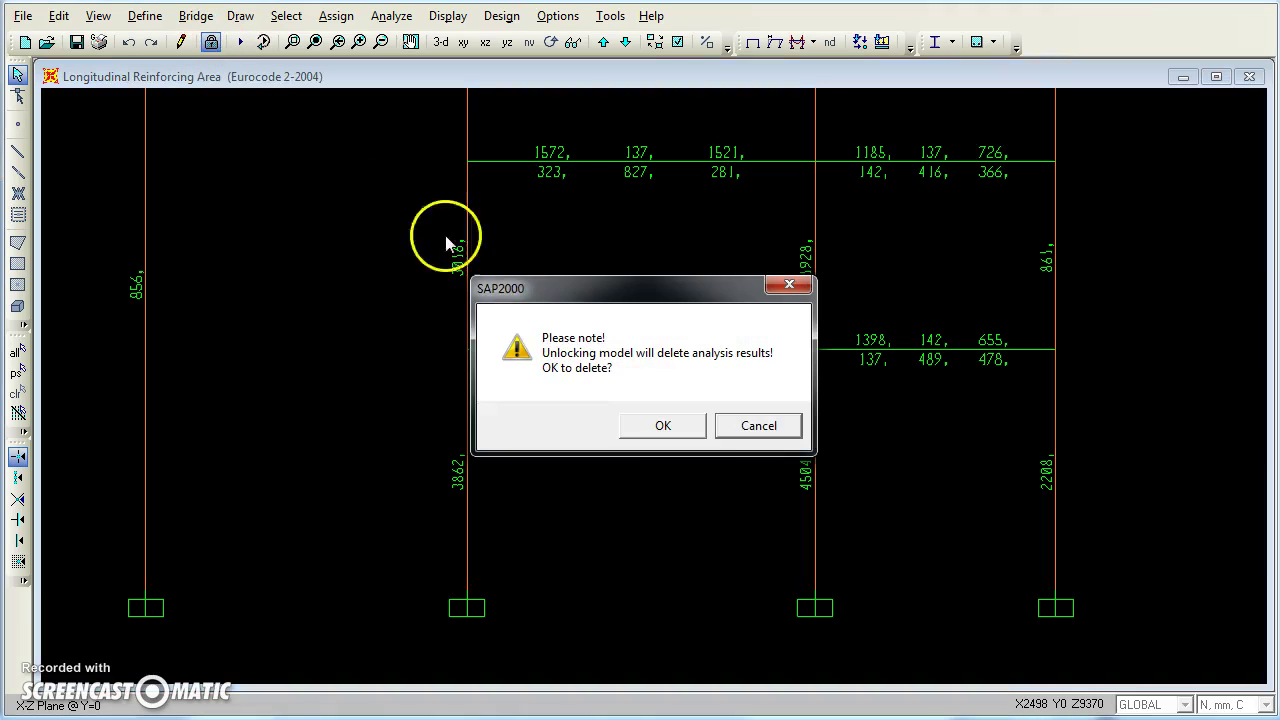
pyautogui.click(665, 426)
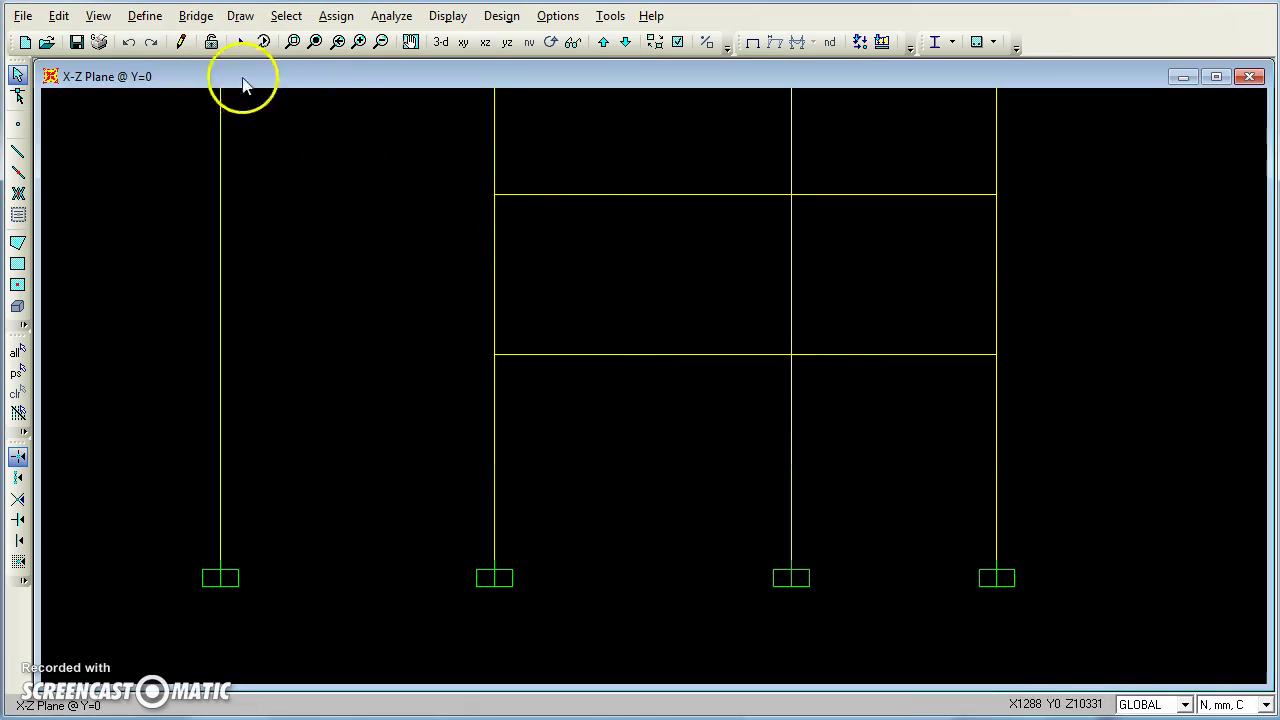
pyautogui.click(145, 16)
pyautogui.moveTo(198, 76)
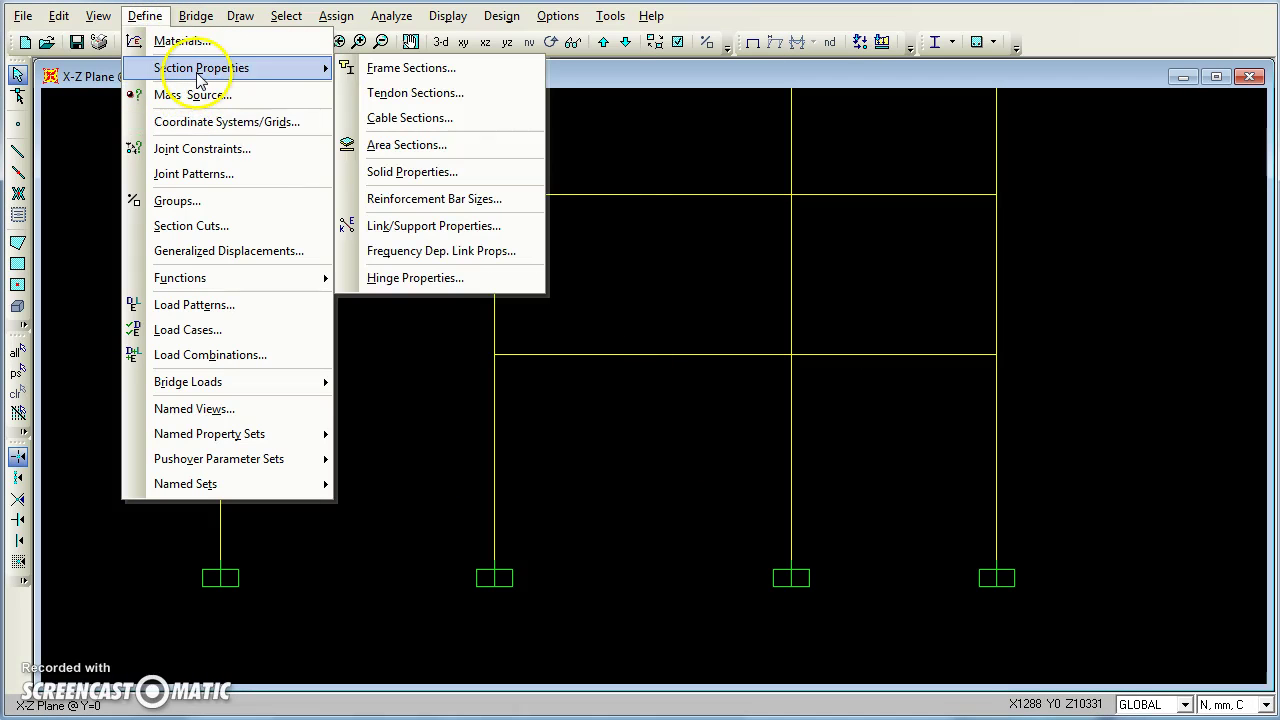
pyautogui.click(415, 68)
pyautogui.click(440, 289)
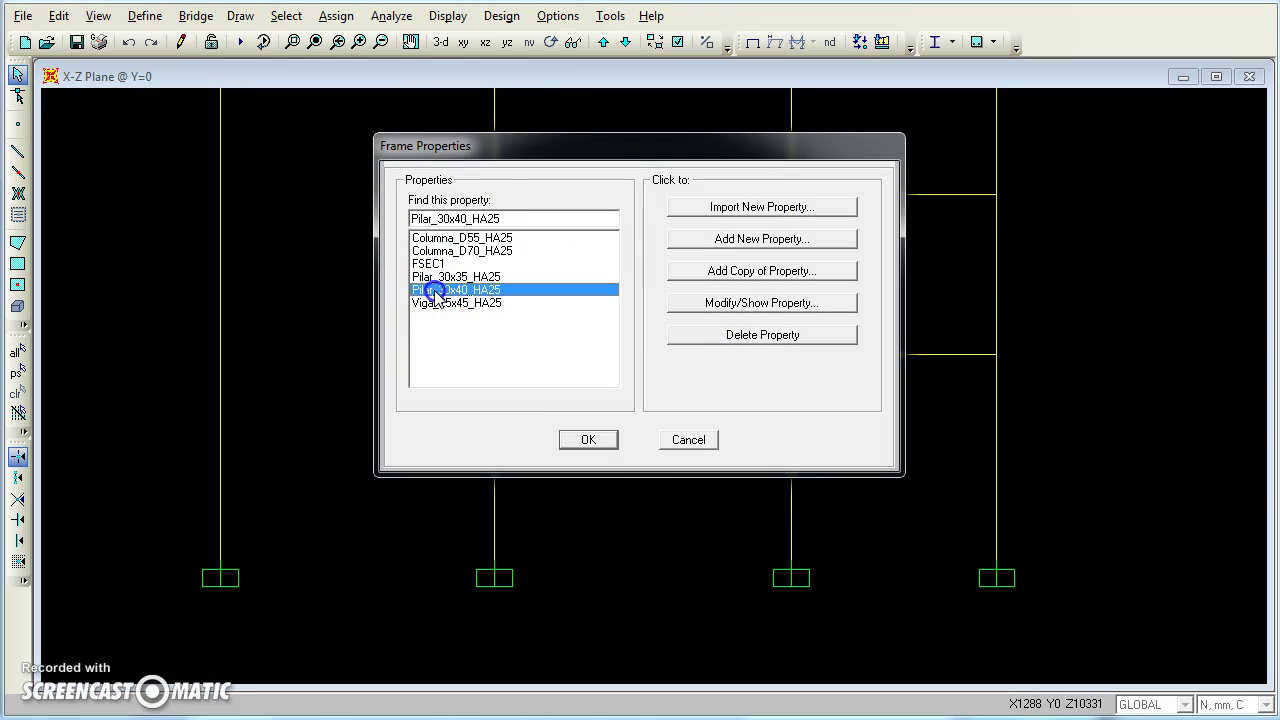
pyautogui.click(765, 304)
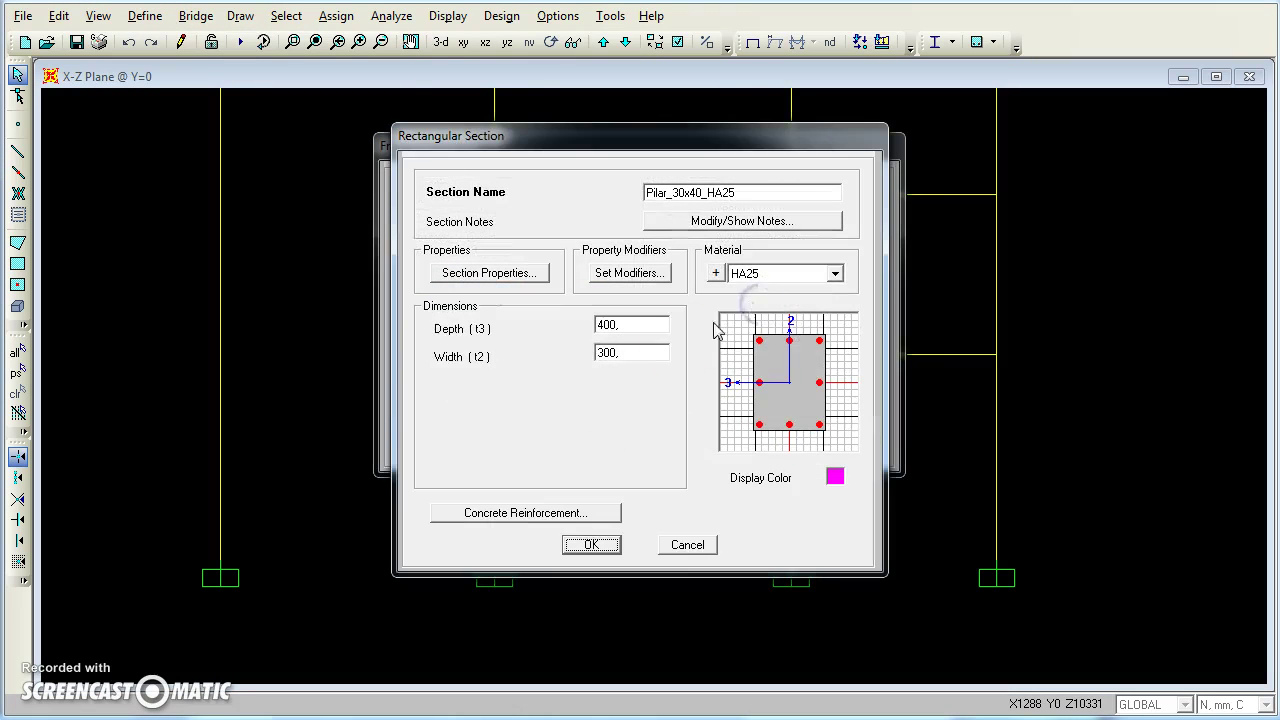
pyautogui.click(530, 513)
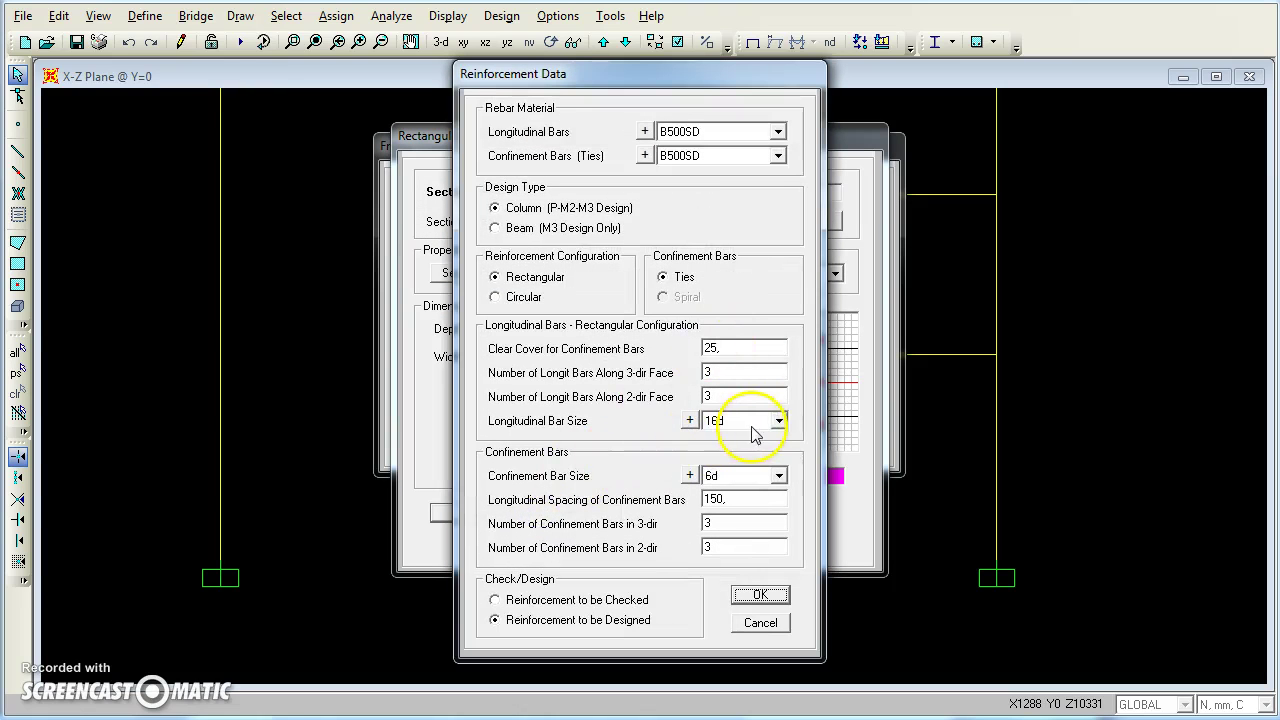
# Step: Set Pilar_30x40_HA25 to 25d longitudinal bars and 8d confinement bars, with its reinforcement to be checked
pyautogui.click(752, 427)
pyautogui.click(733, 462)
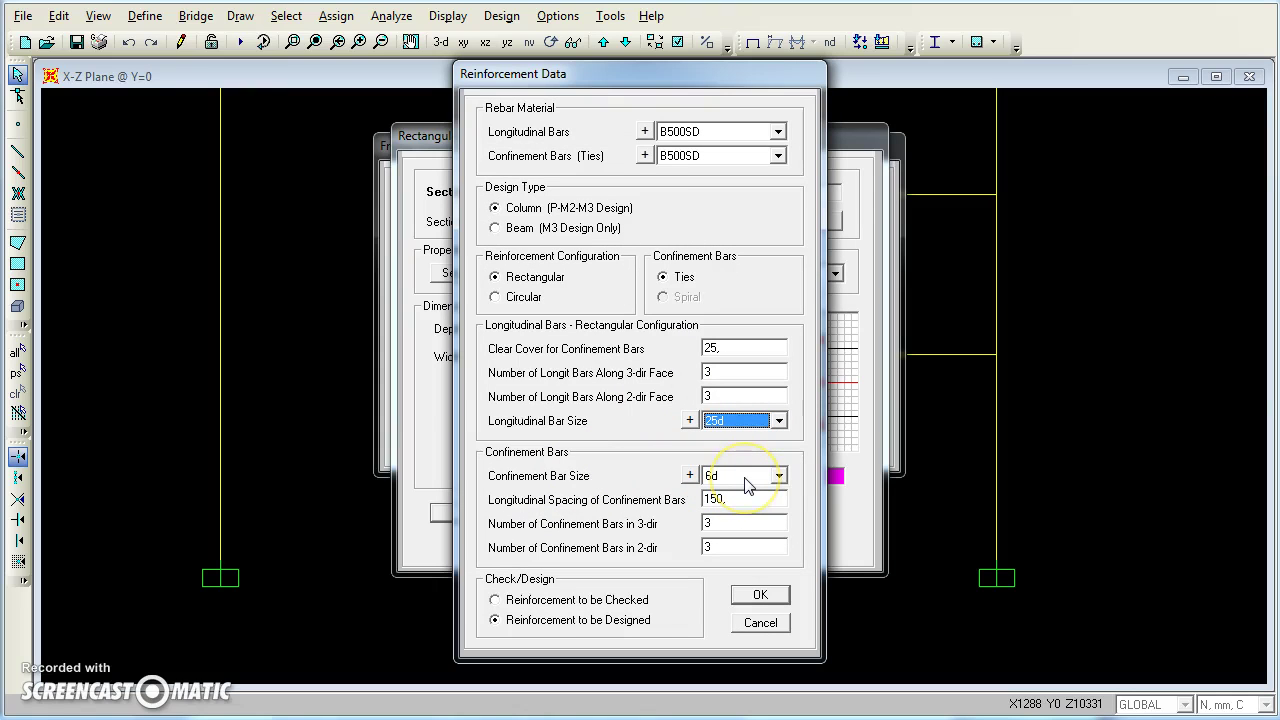
pyautogui.click(744, 480)
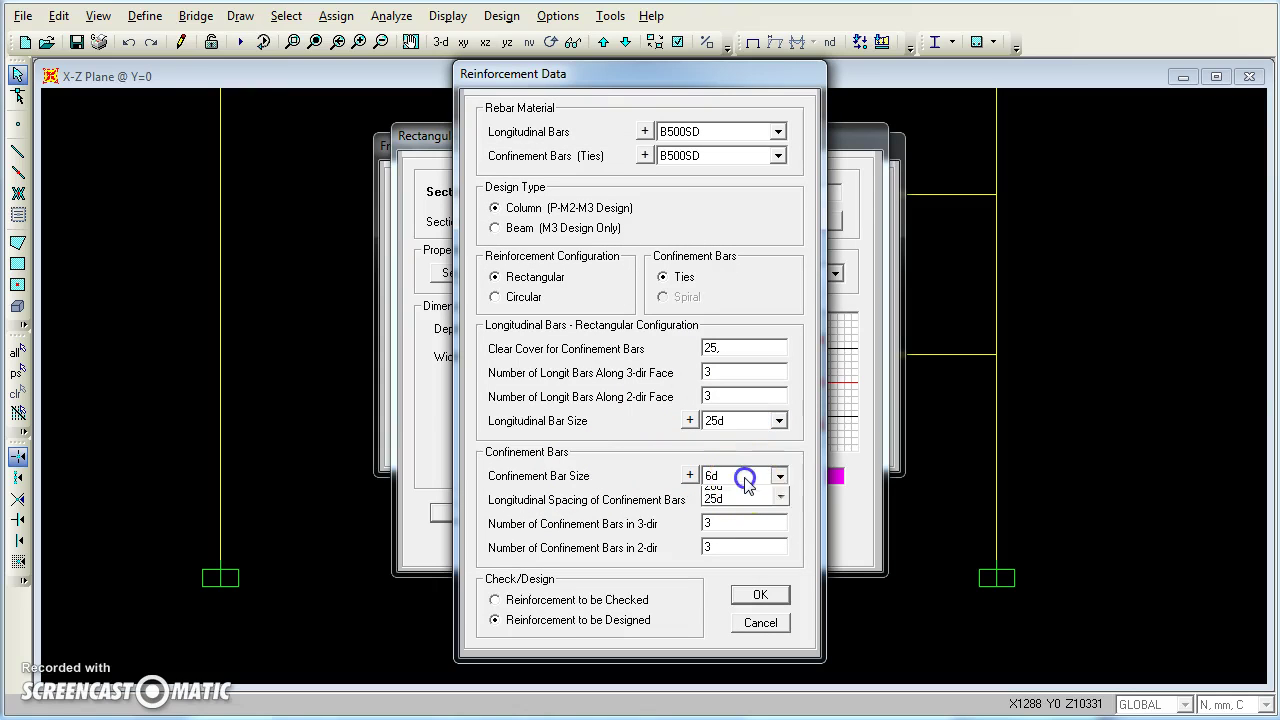
pyautogui.click(721, 508)
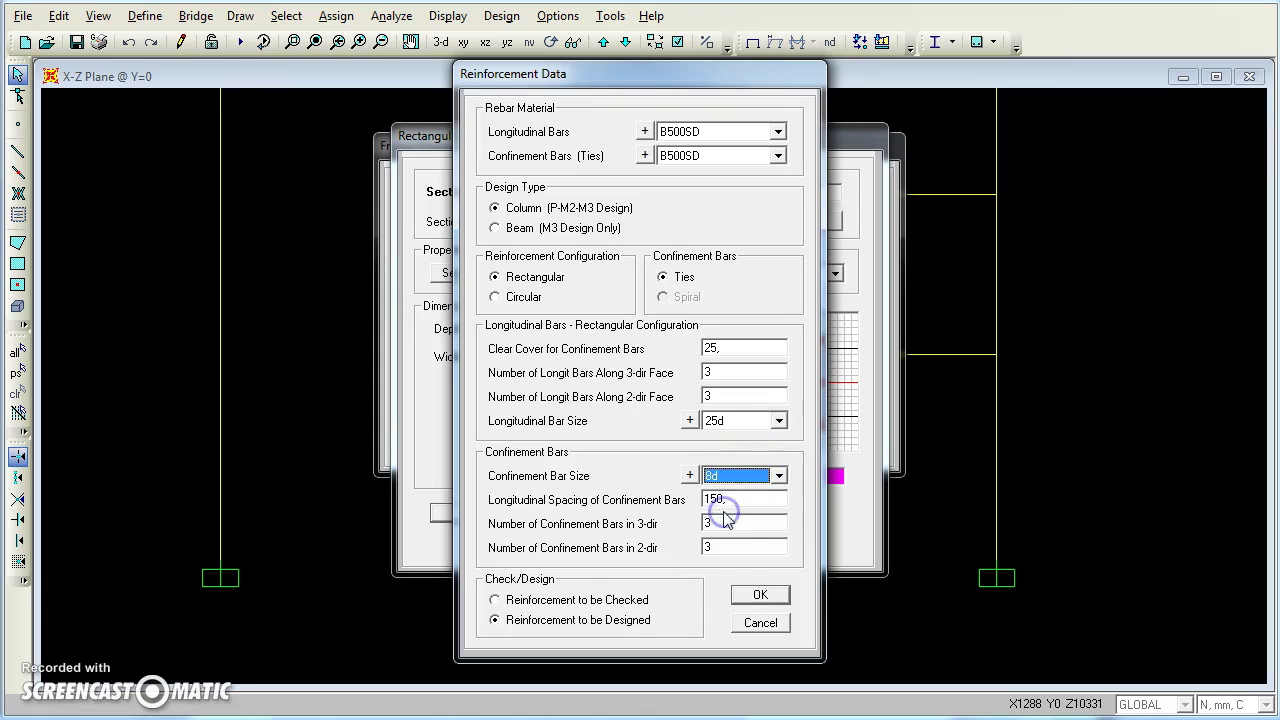
pyautogui.click(522, 600)
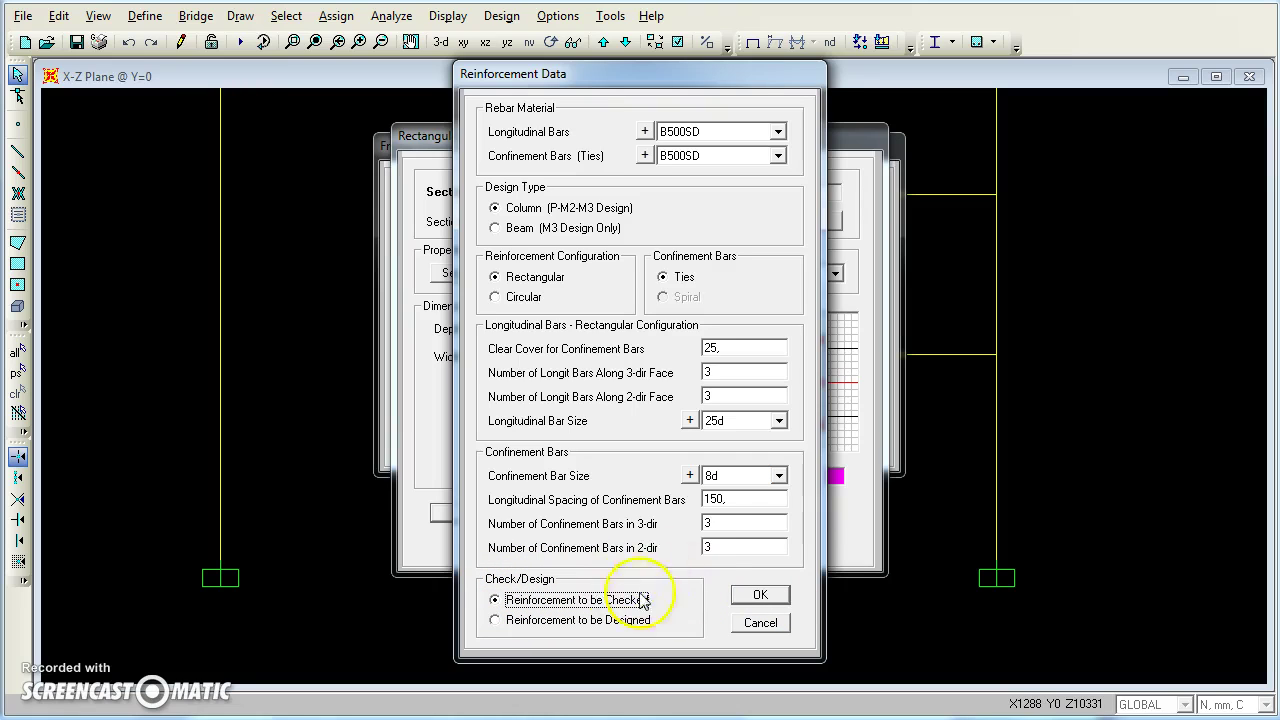
pyautogui.click(760, 597)
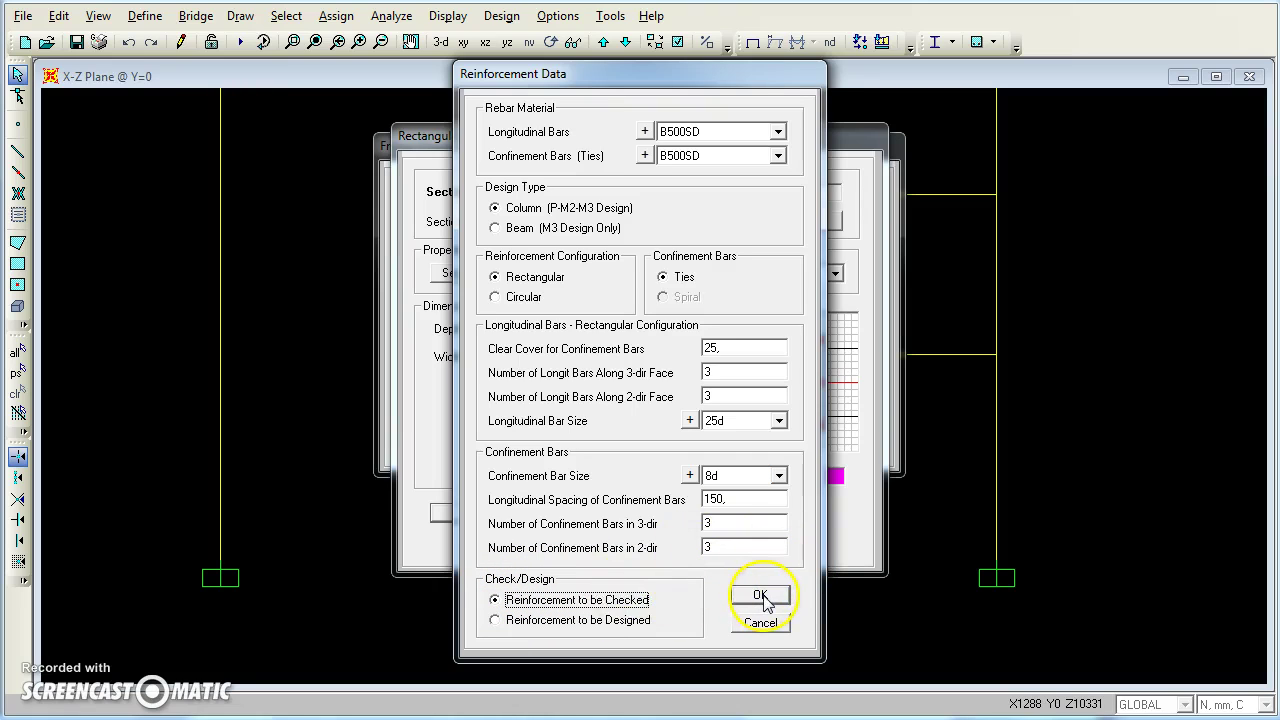
pyautogui.click(760, 596)
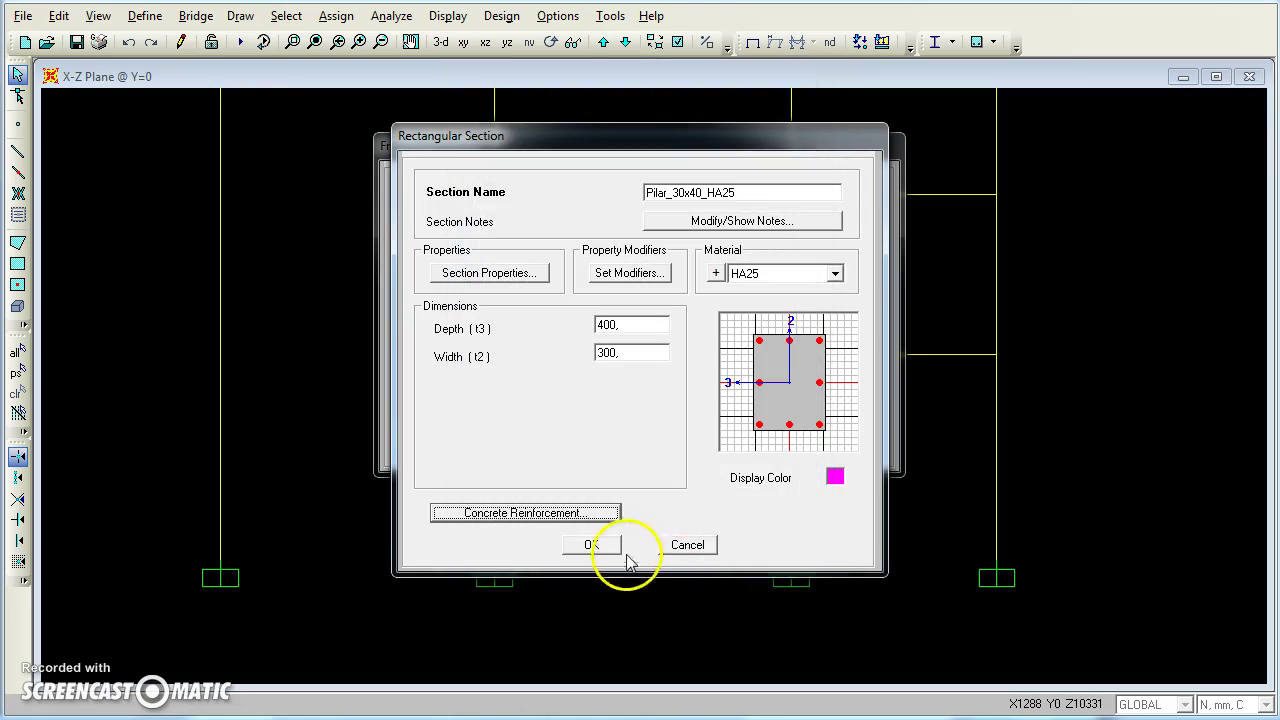
pyautogui.click(594, 548)
pyautogui.click(590, 438)
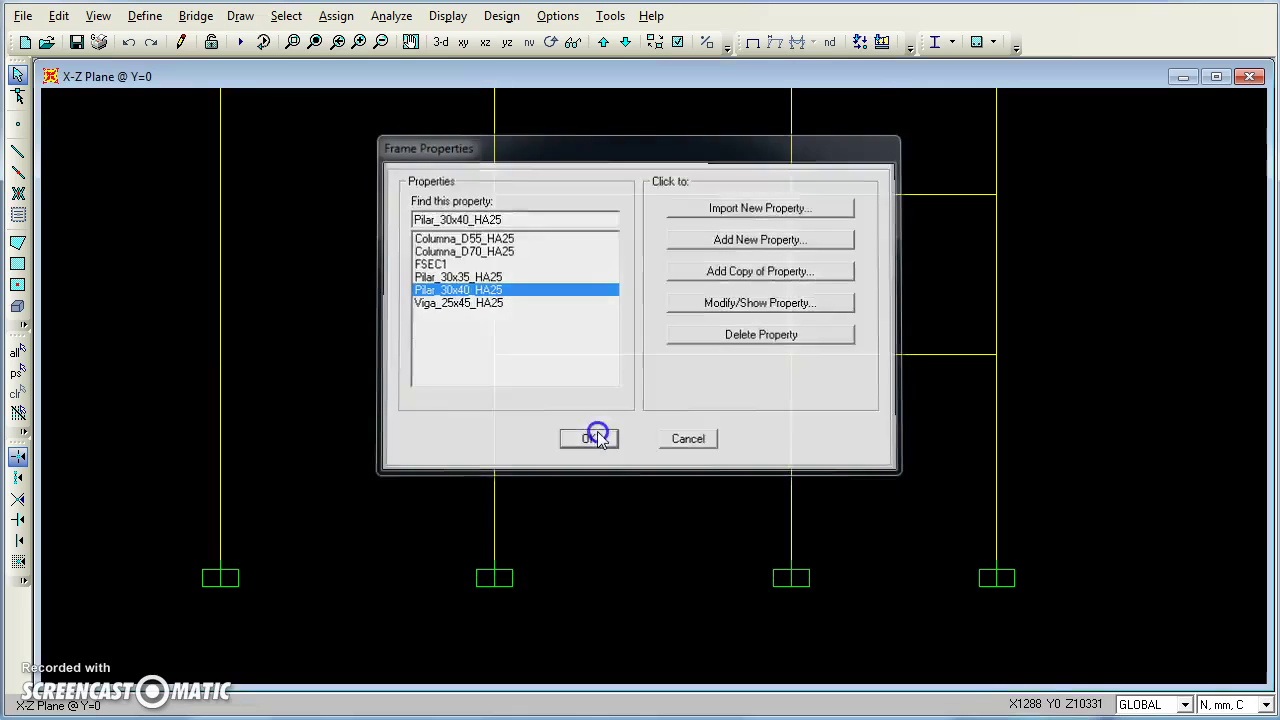
# Step: Rerun the analysis for all load cases and repeat the concrete design/check of the structure
pyautogui.click(240, 42)
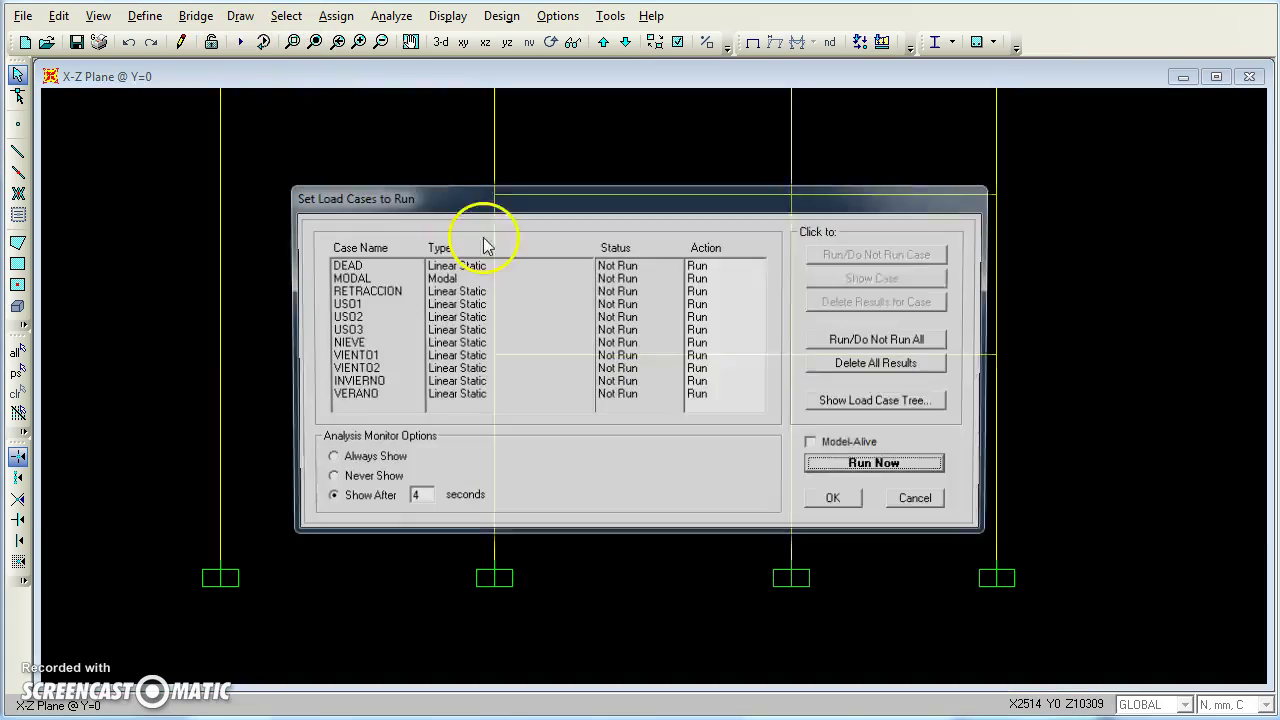
pyautogui.click(847, 464)
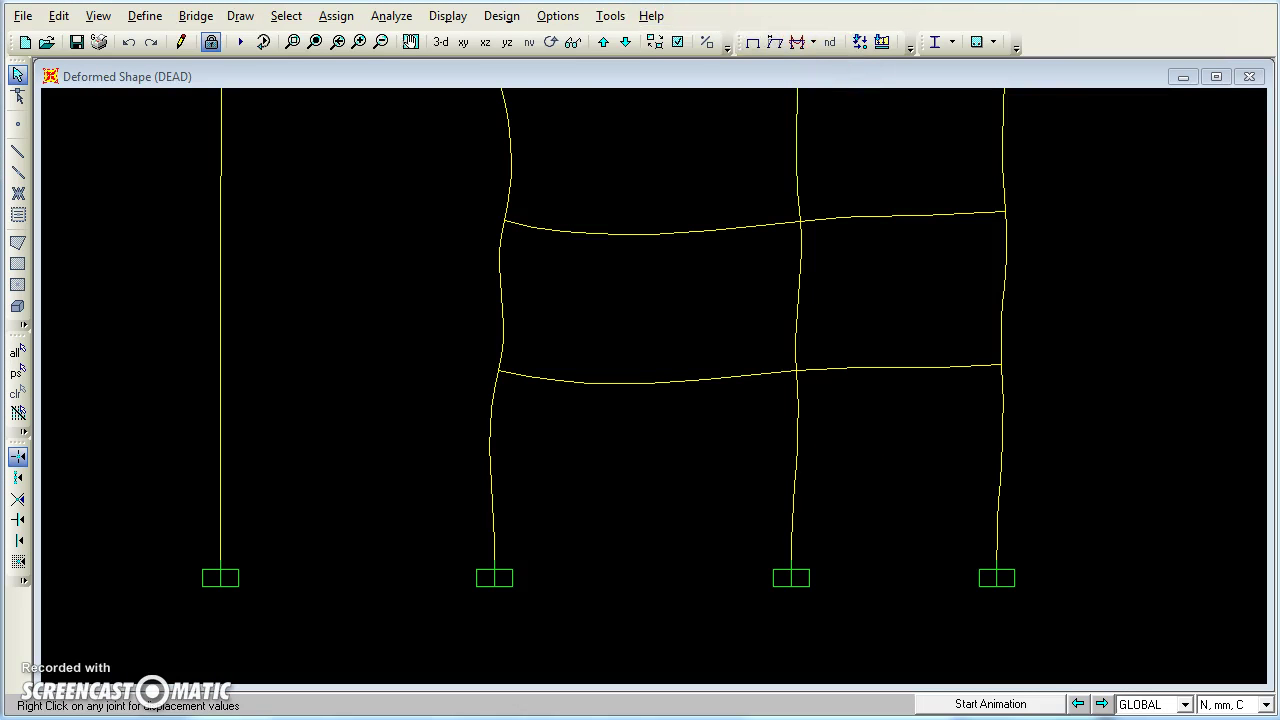
pyautogui.click(977, 42)
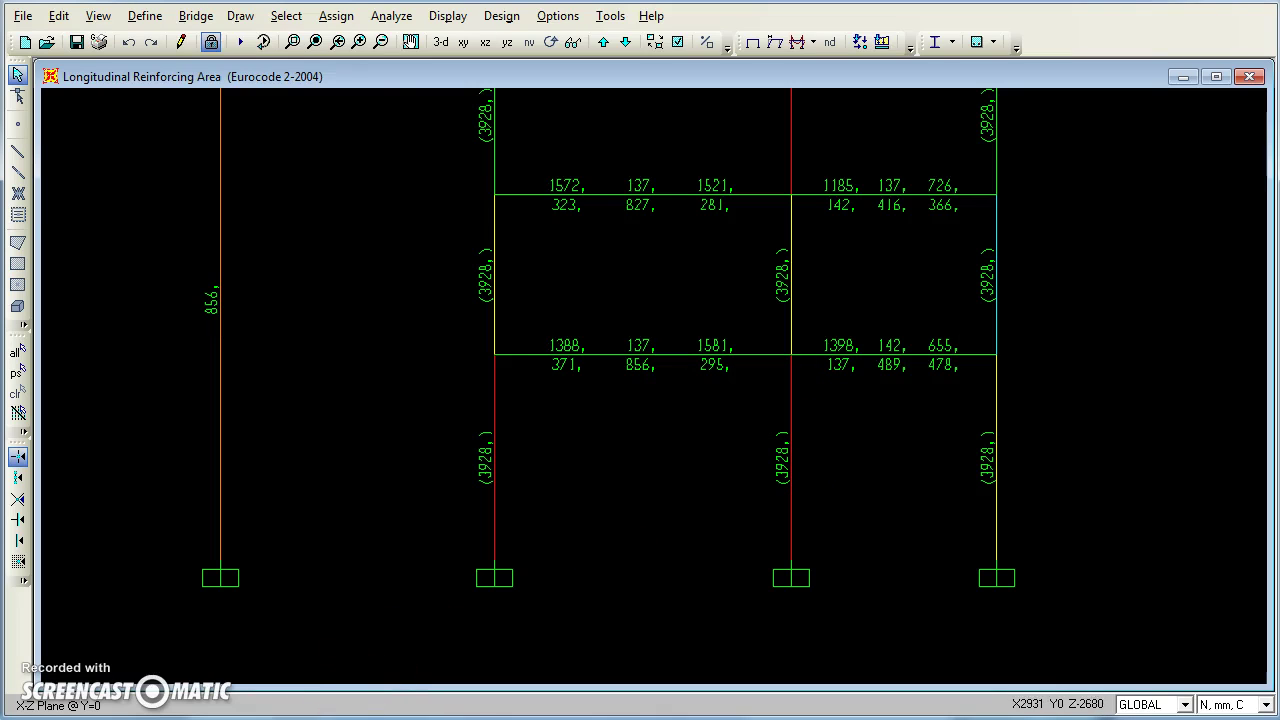
# Step: Check the area of eight Ø25 bars in Tabla 3.1 and open the check information of the ground-floor column second from the right
pyautogui.click(200, 670)
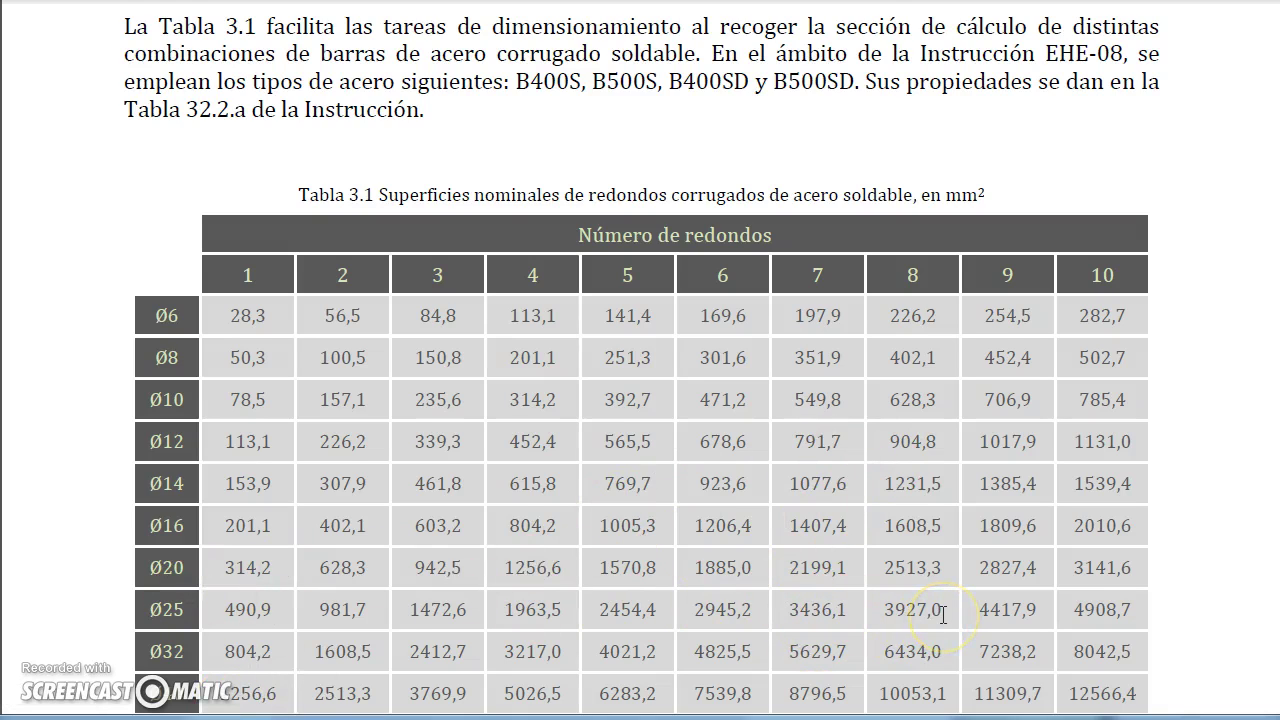
pyautogui.click(668, 717)
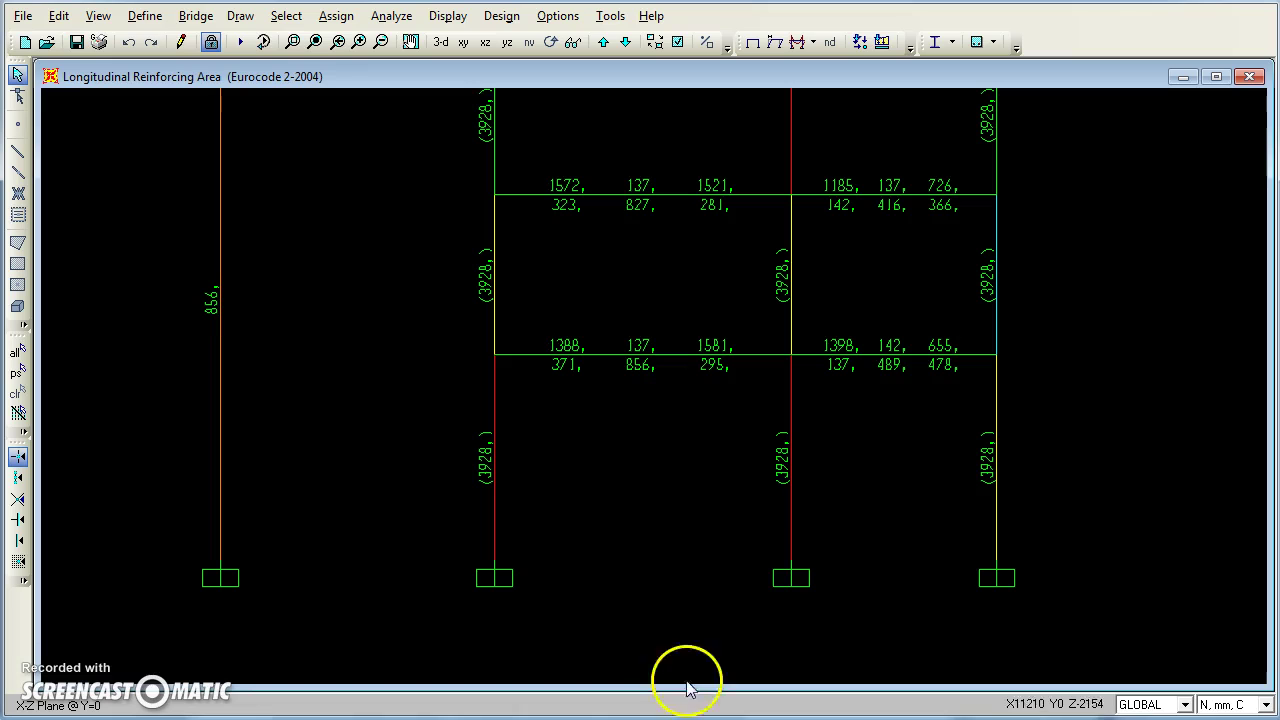
pyautogui.rightClick(791, 432)
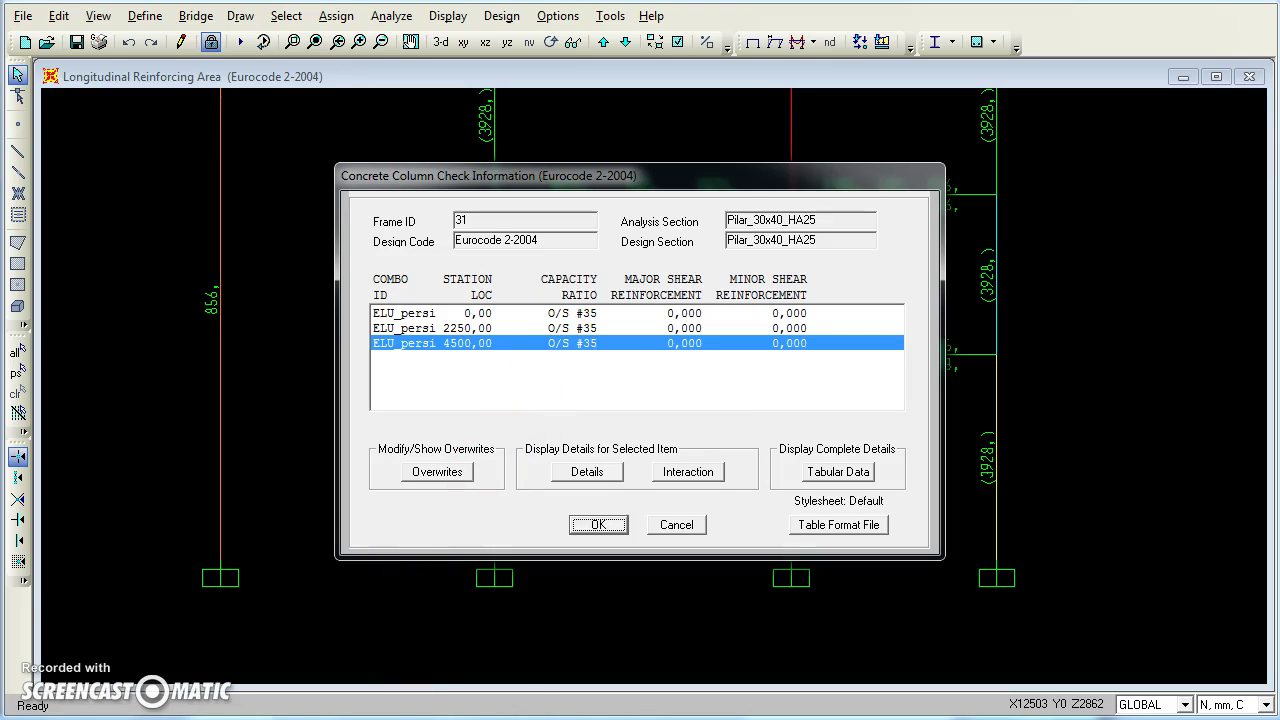
# Step: Read the practice notes on geometric imperfection and second-order eccentricities, highlighting the passage about buckling in the predominant bending direction
pyautogui.click(445, 695)
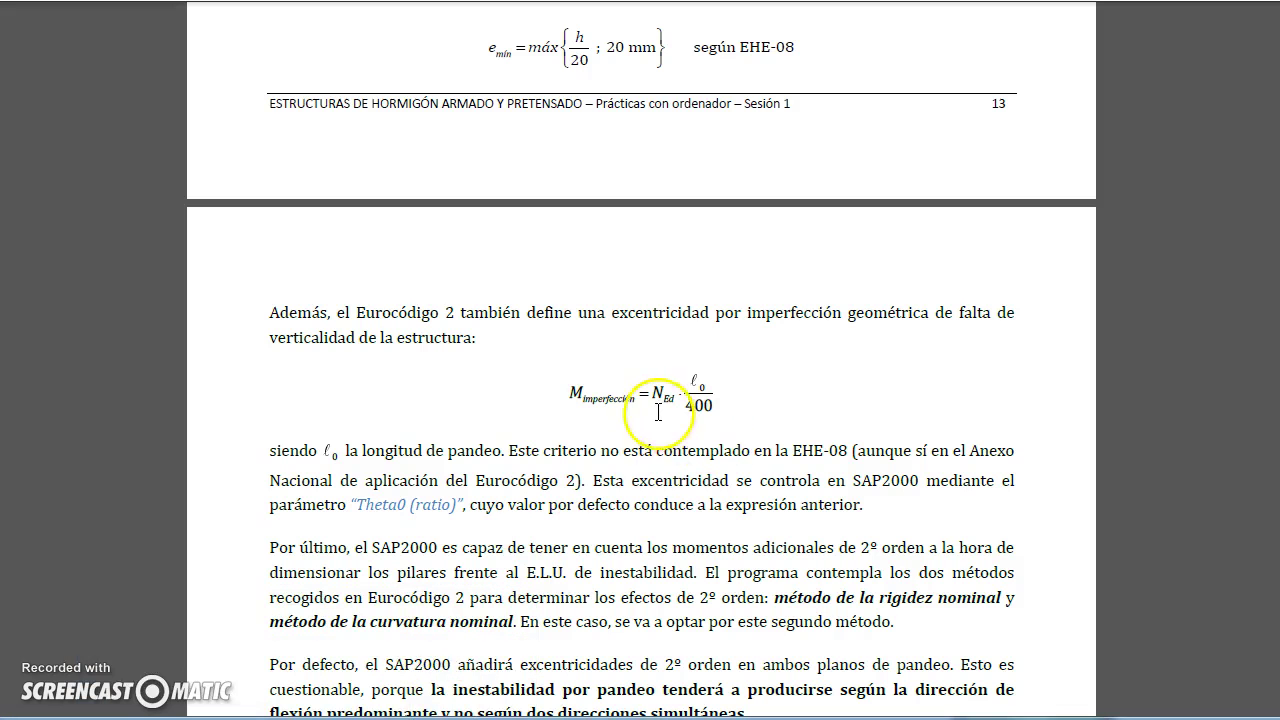
pyautogui.scroll(-3, 648, 411)
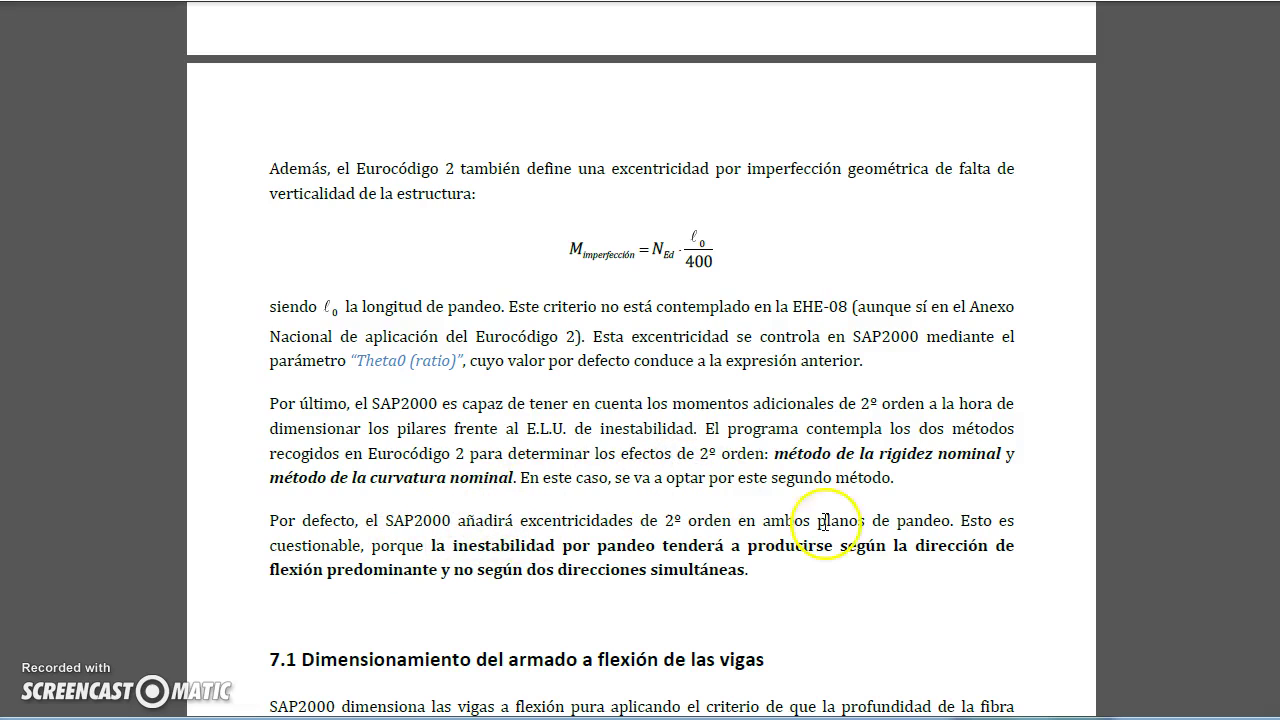
pyautogui.moveTo(452, 545); pyautogui.dragTo(740, 572)
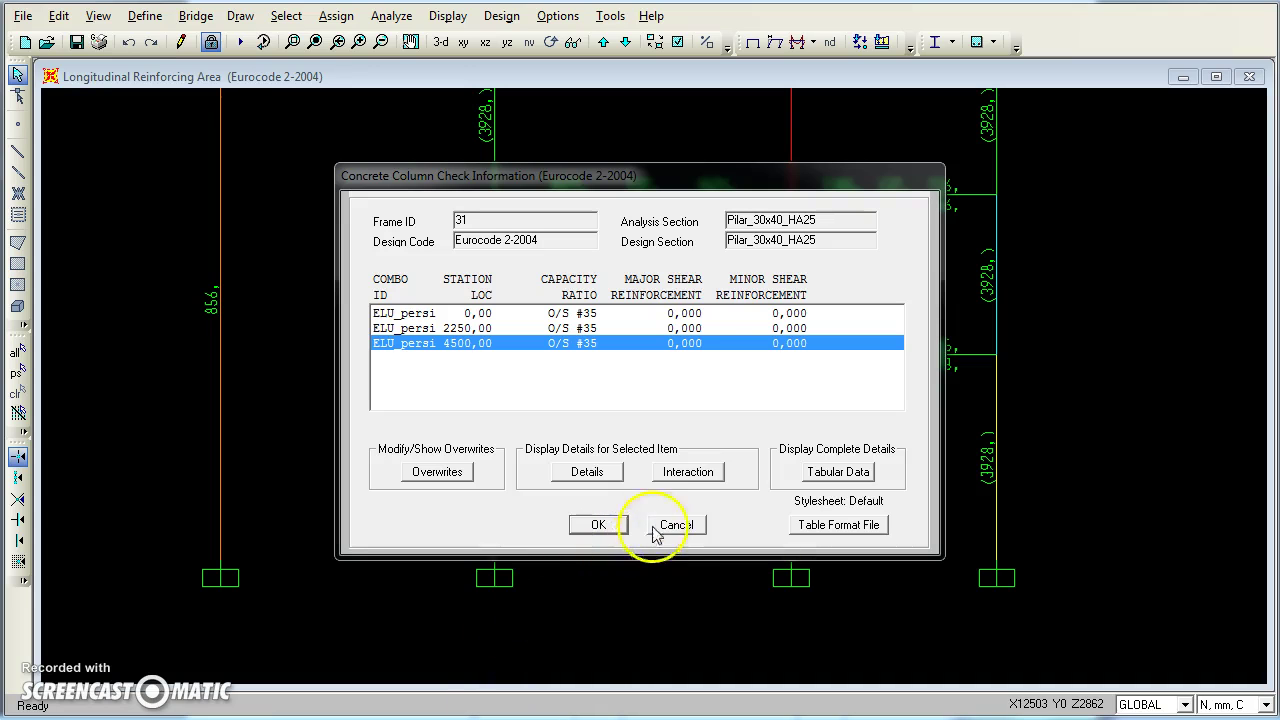
# Step: Override the column's Effective Length Factor (Beta Minor) with 0,1 in its design overwrites
pyautogui.click(440, 473)
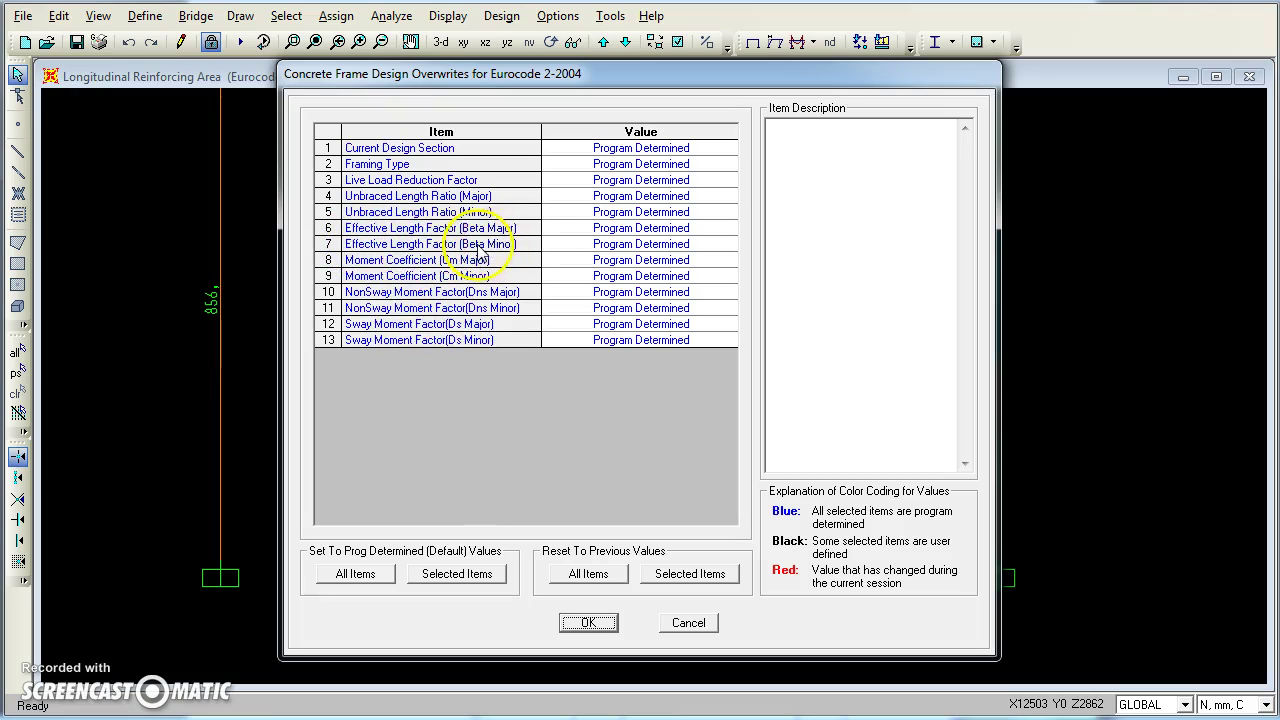
pyautogui.click(637, 244)
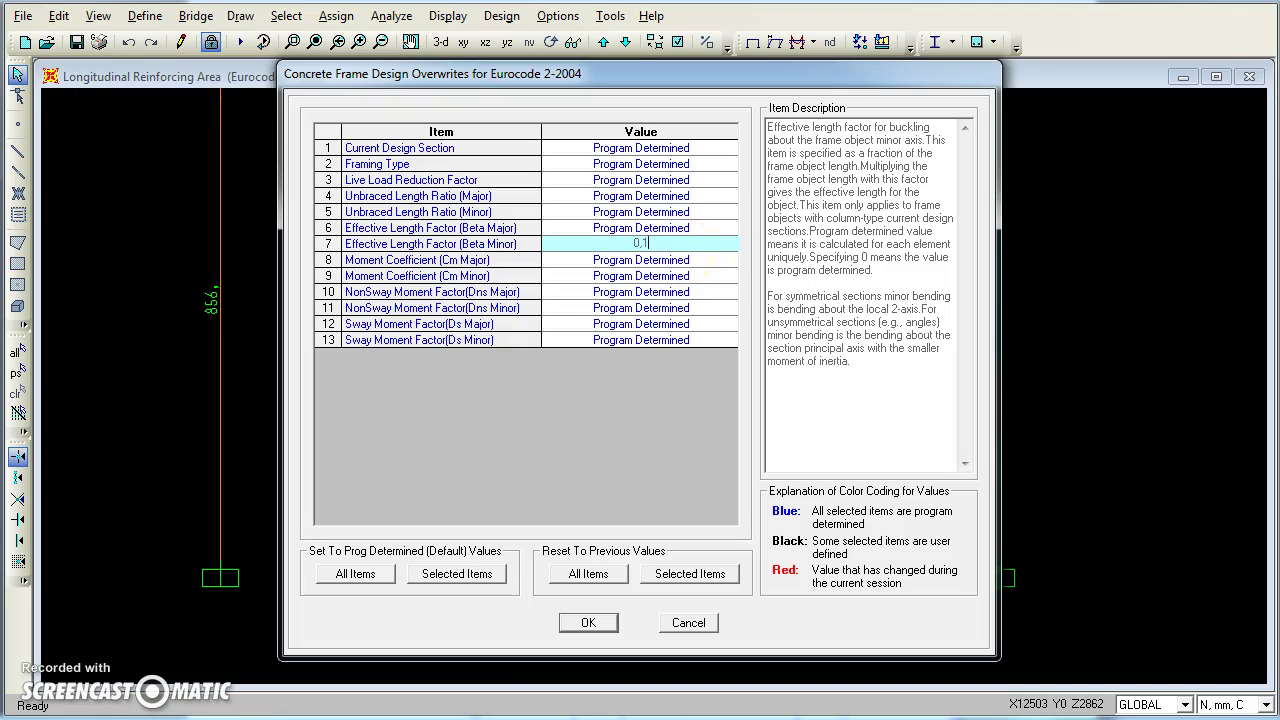
pyautogui.click(588, 622)
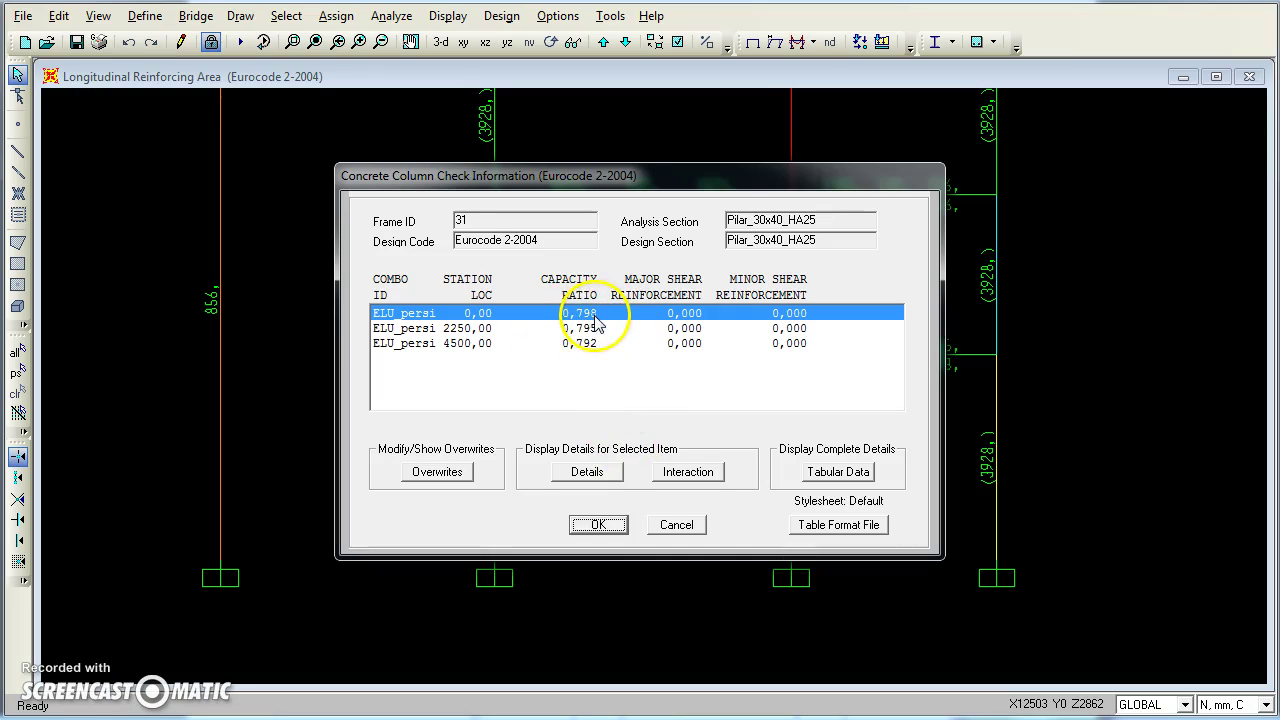
# Step: Override the column's Effective Length Factor (Beta Major) with 1,18 in its design overwrites
pyautogui.click(437, 476)
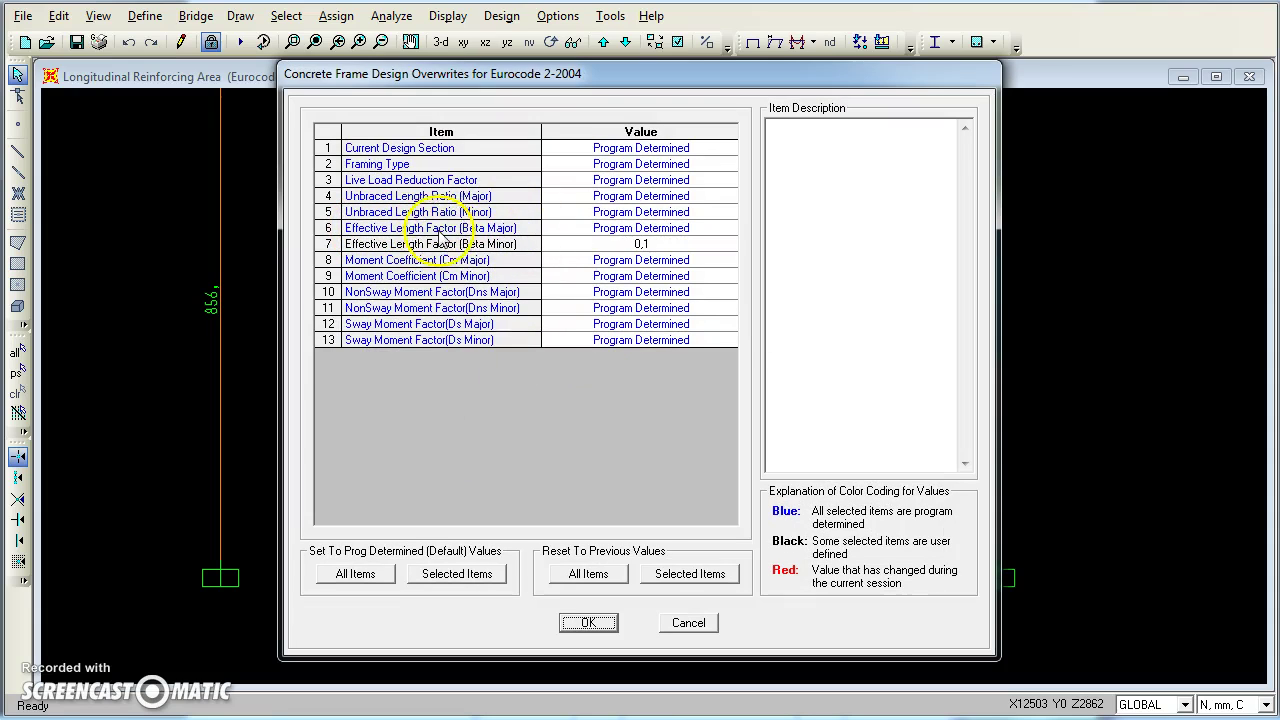
pyautogui.click(645, 228)
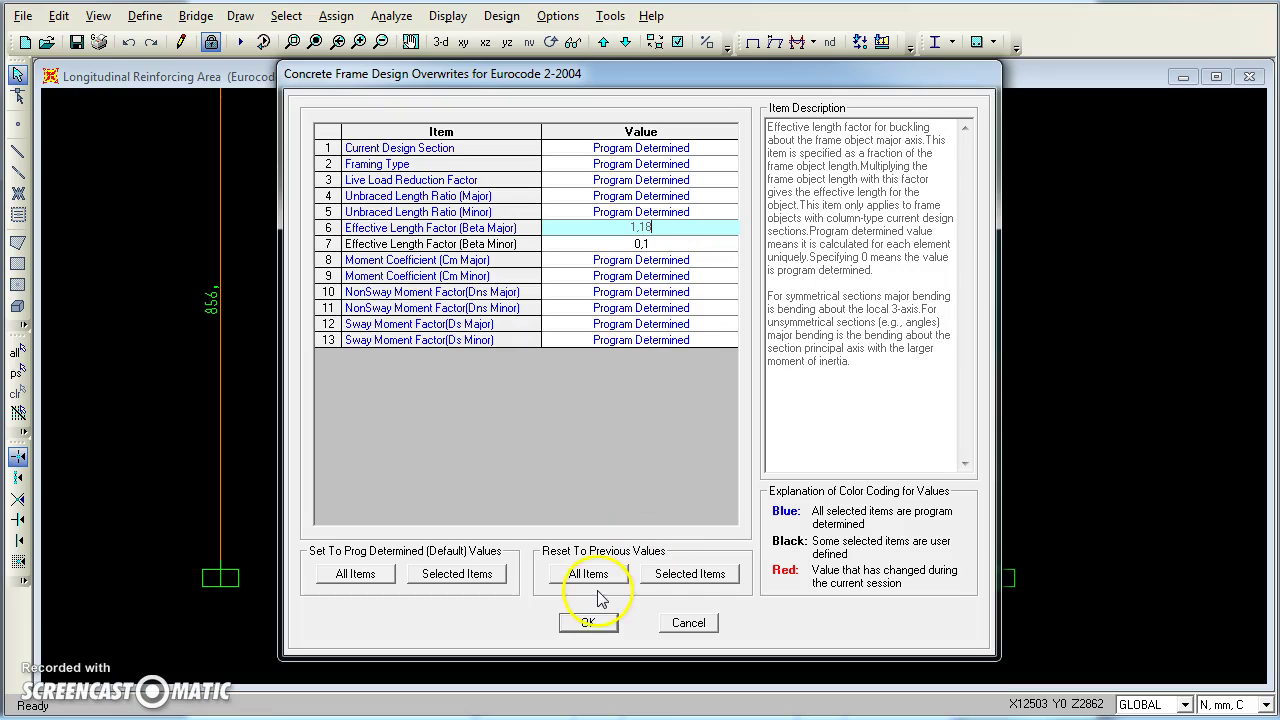
pyautogui.click(604, 626)
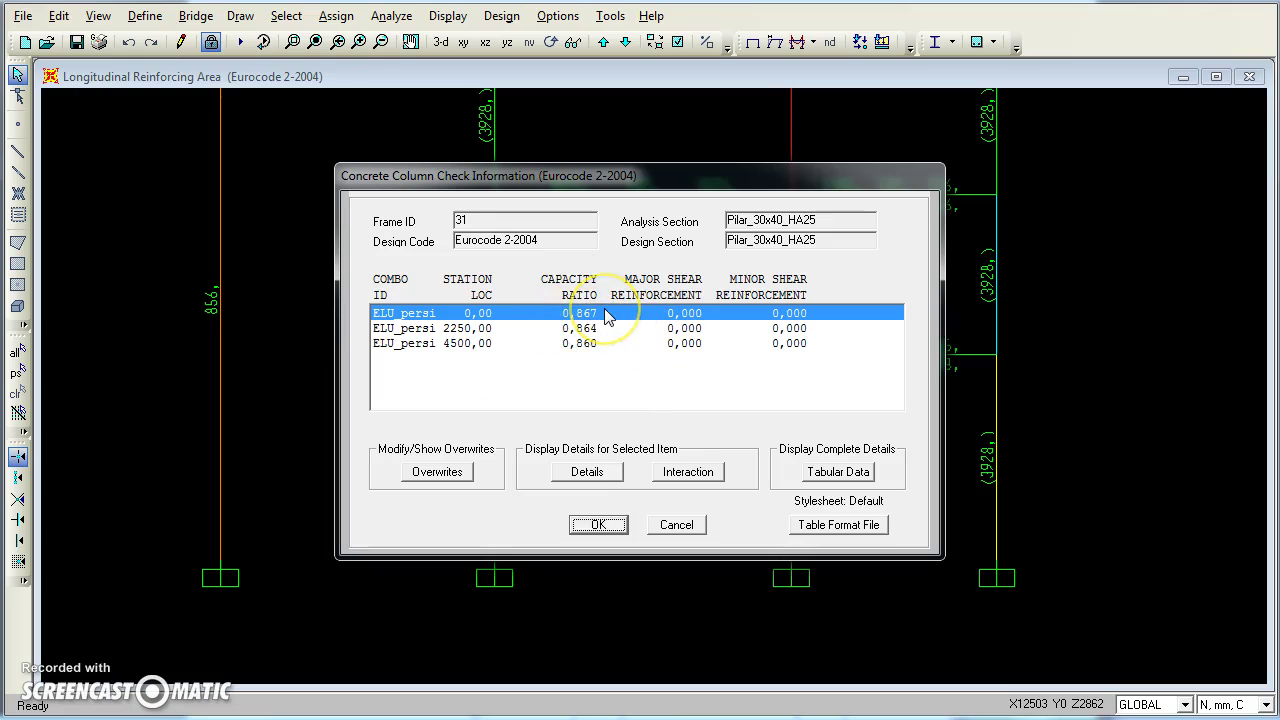
# Step: Review the column's design details at station 0,00 in KN, m, C and look at its interaction surface
pyautogui.click(588, 472)
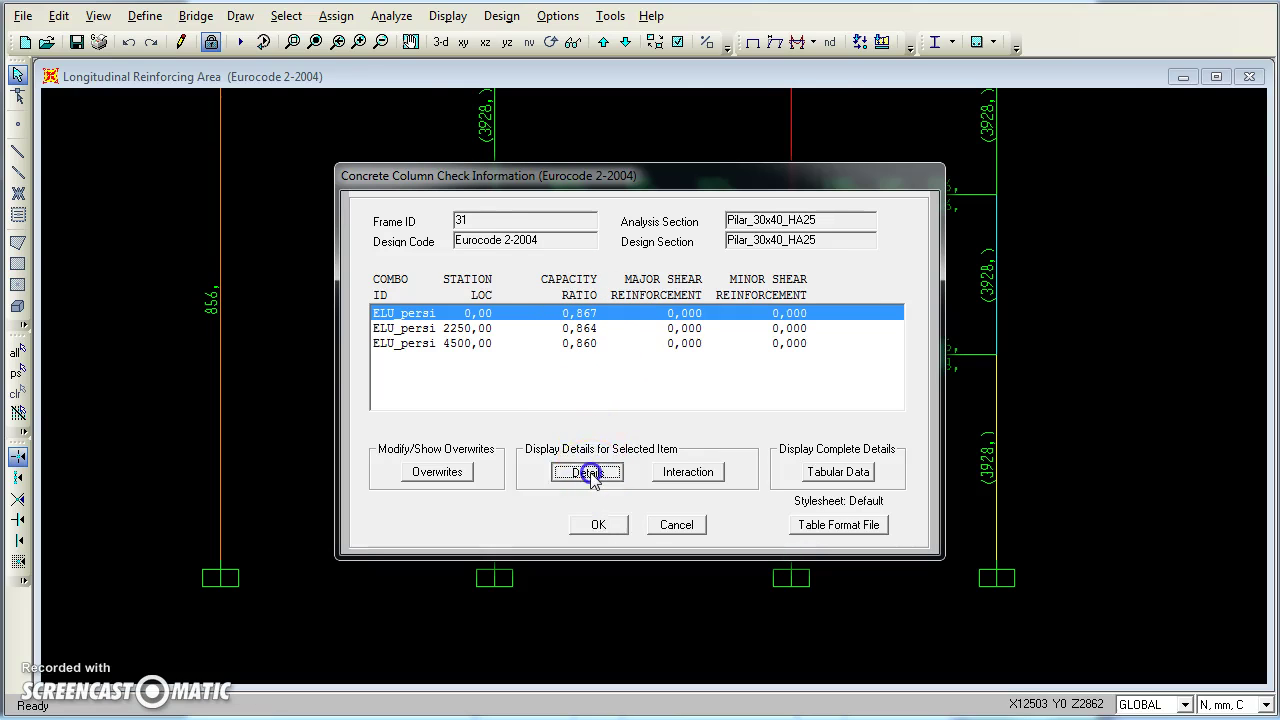
pyautogui.click(1267, 40)
pyautogui.scroll(3, 1237, 122)
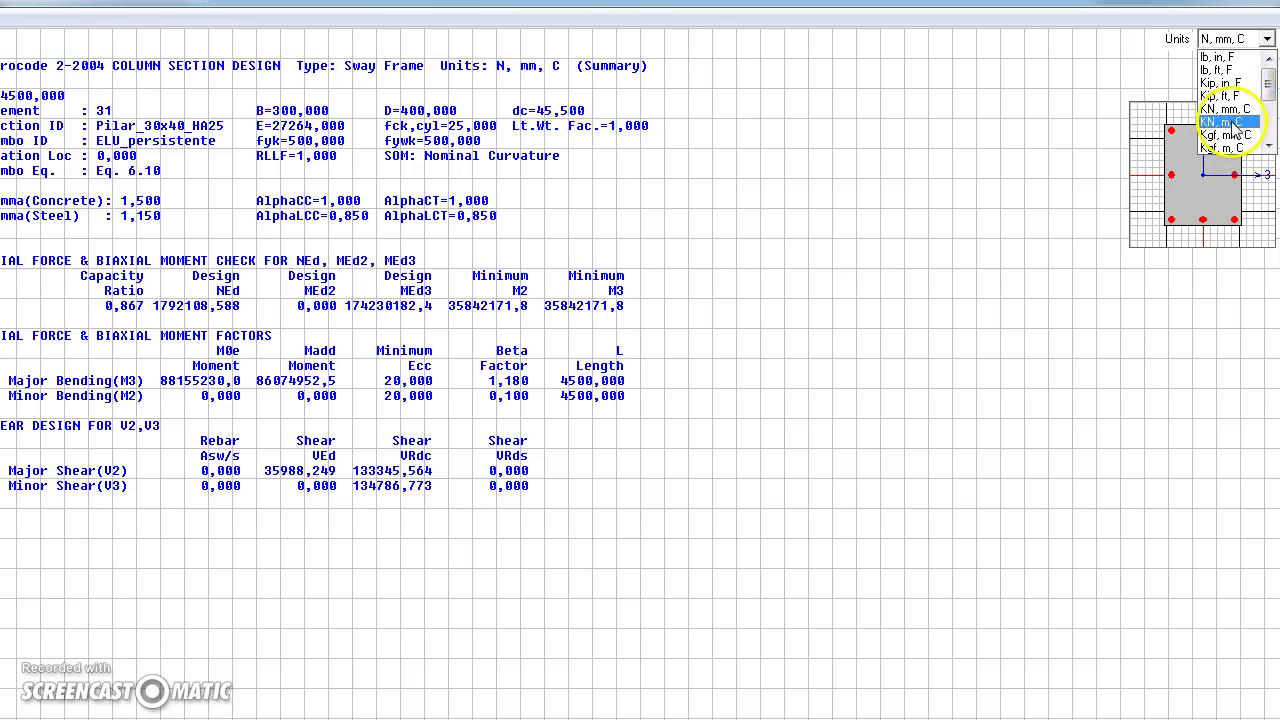
pyautogui.click(1237, 122)
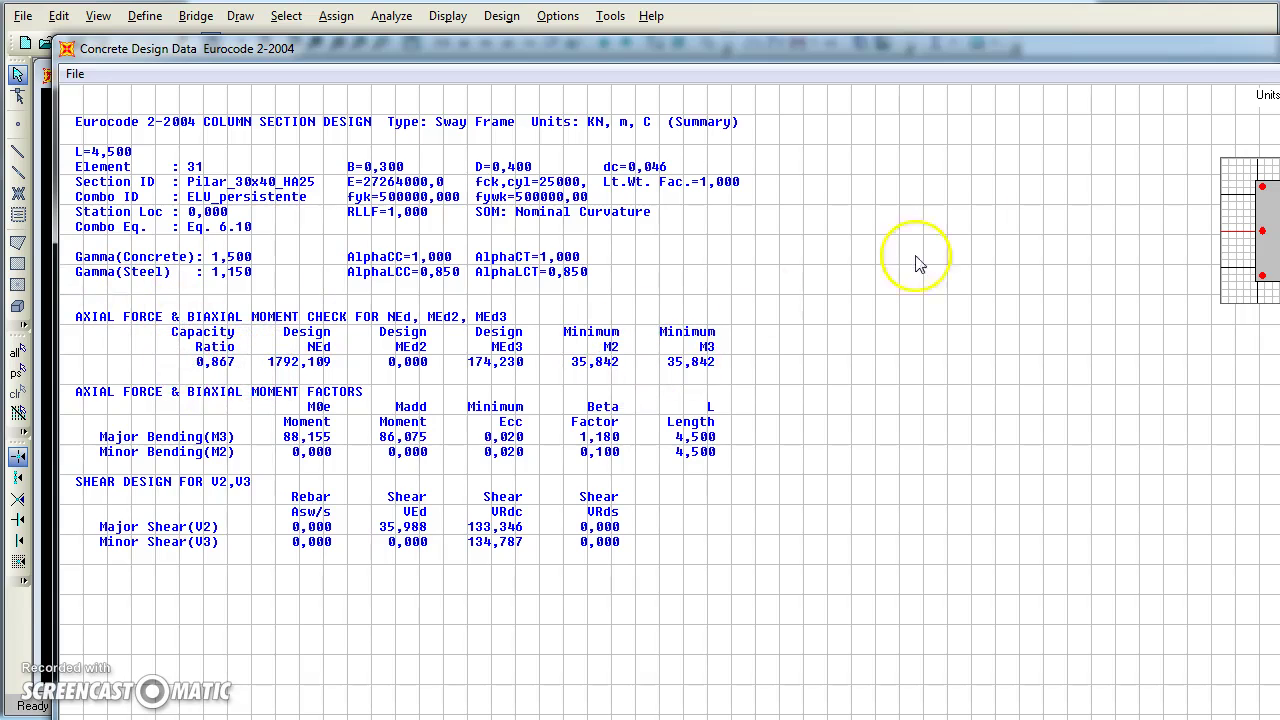
pyautogui.moveTo(1205, 44); pyautogui.dragTo(908, 46)
pyautogui.click(1081, 43)
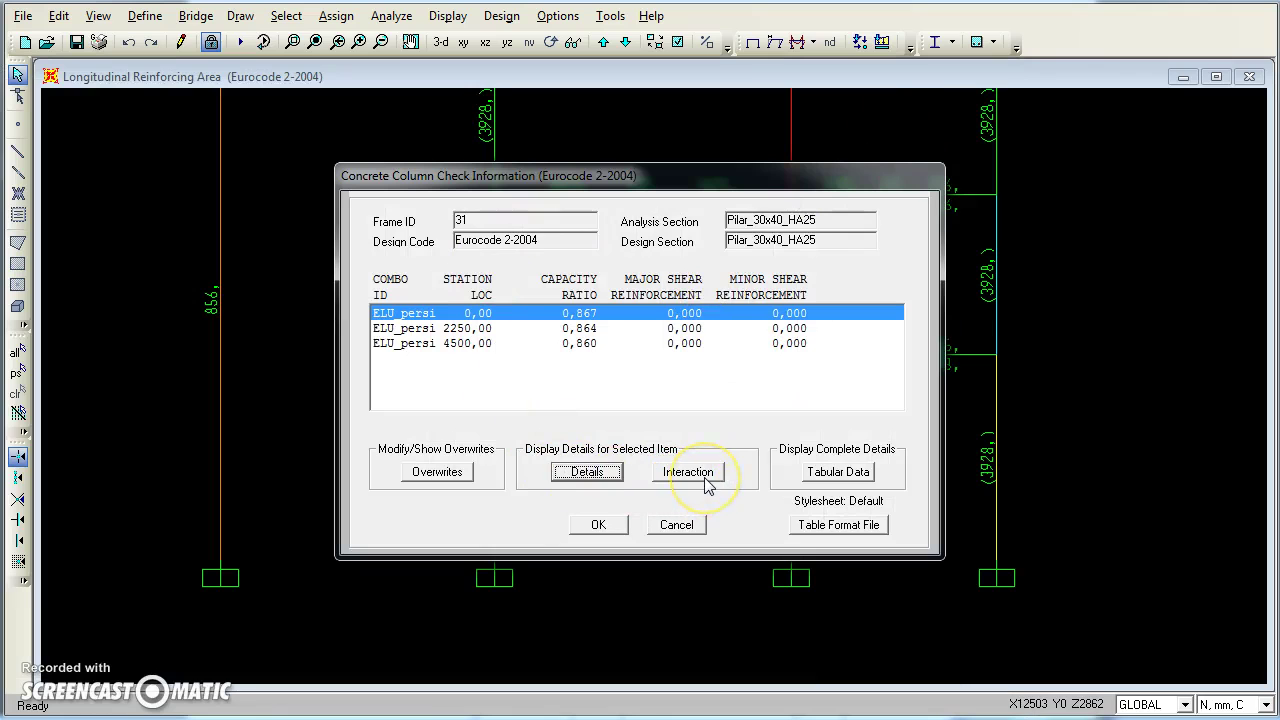
pyautogui.click(706, 482)
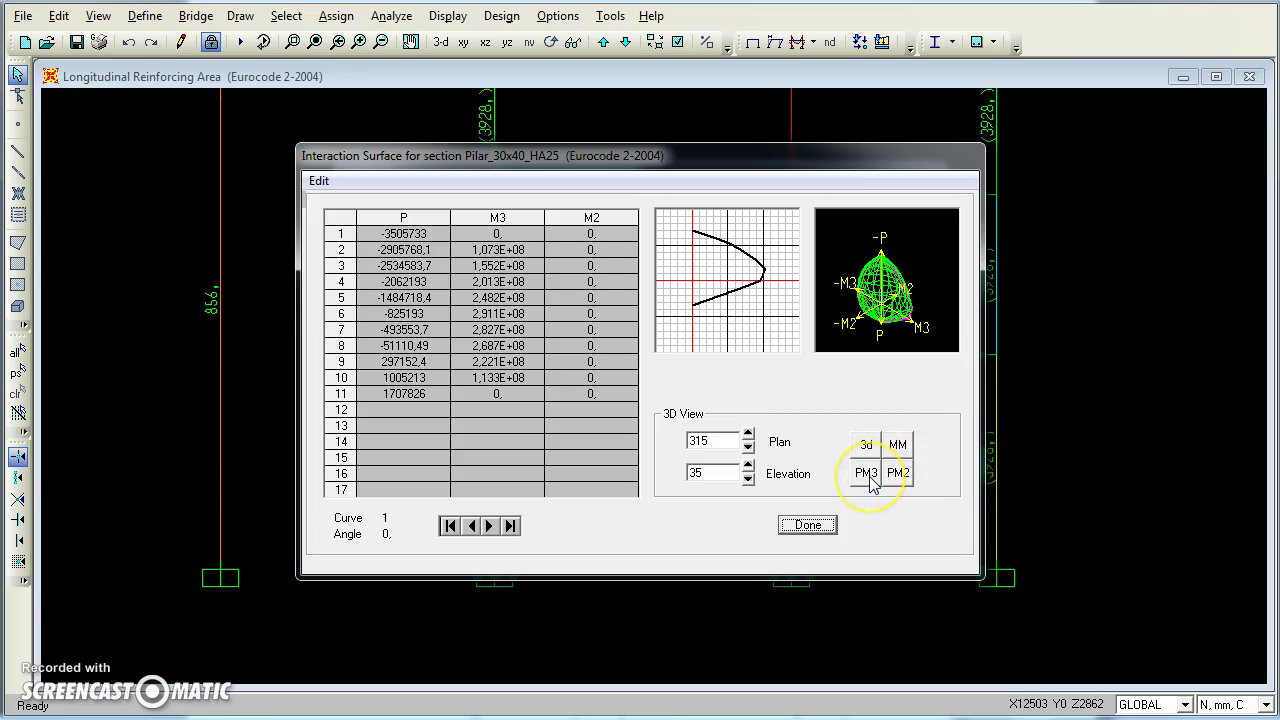
pyautogui.click(808, 527)
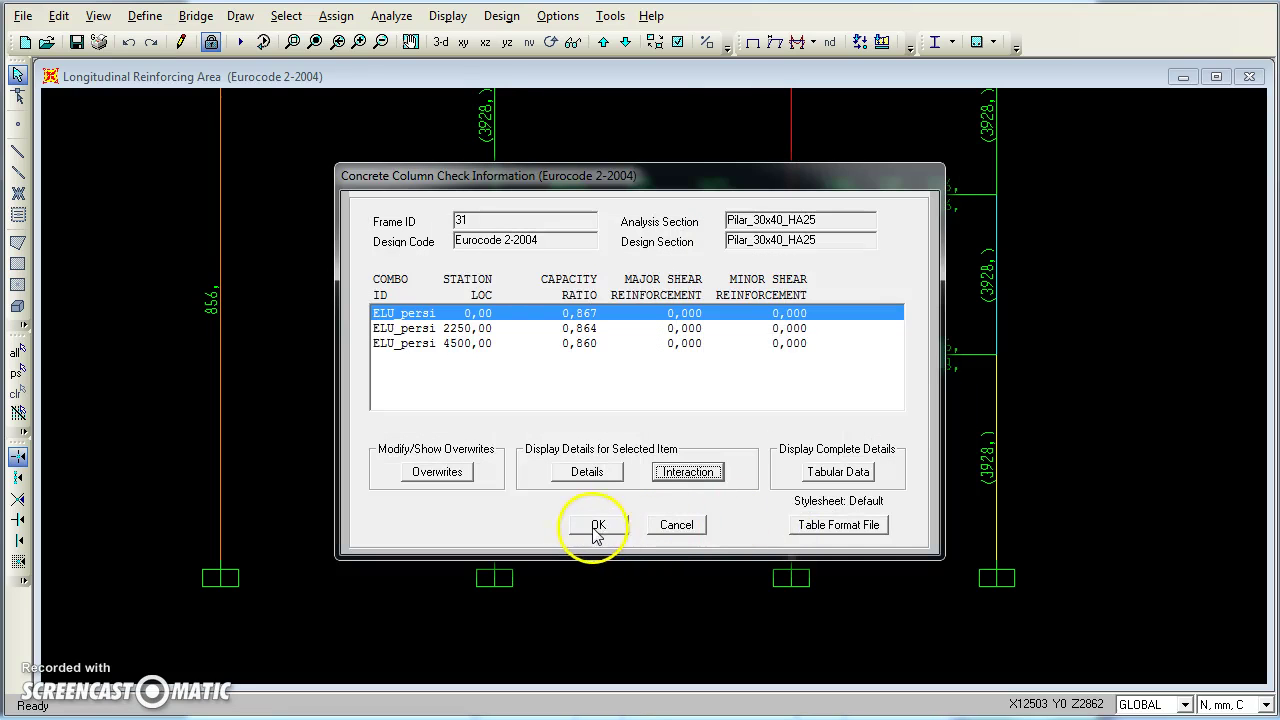
# Step: Close the column check information and set the model's units to KN, m, C
pyautogui.click(597, 527)
pyautogui.click(1236, 704)
pyautogui.scroll(5, 1243, 660)
pyautogui.click(1237, 647)
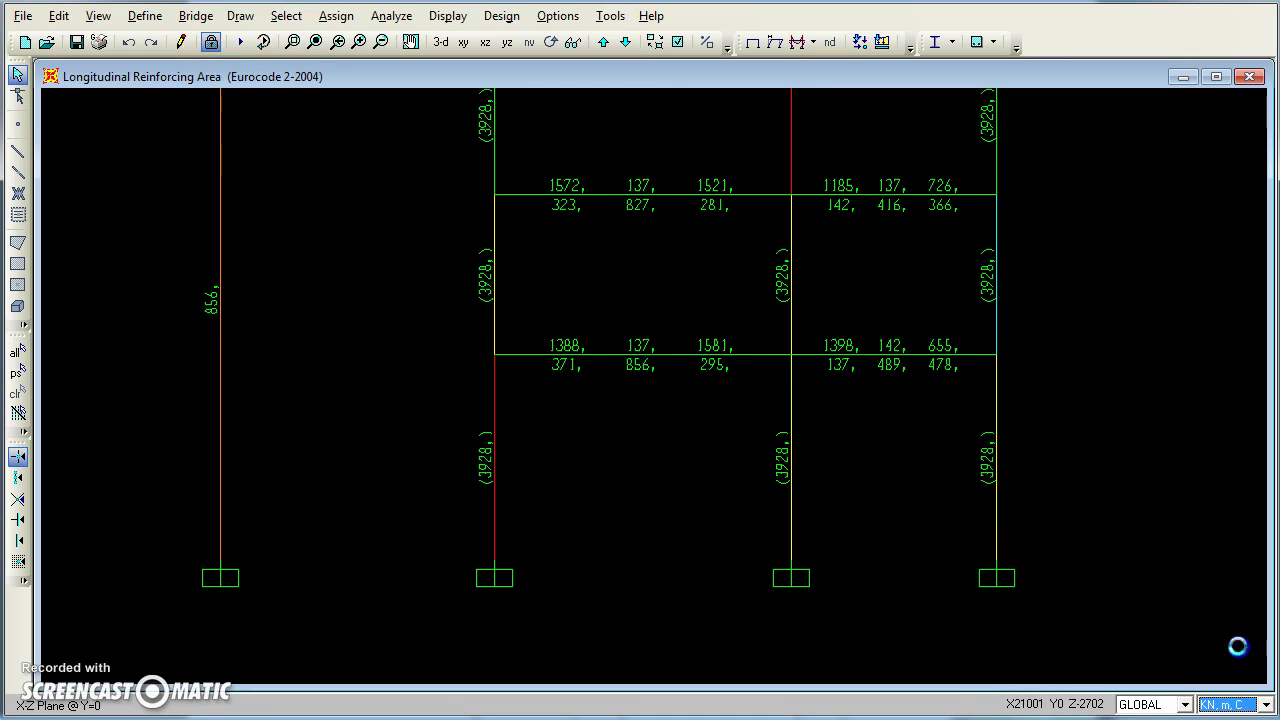
# Step: Reopen the same ground-floor column's interaction surface, show it in the PM3 view and copy all of its curve data
pyautogui.rightClick(791, 445)
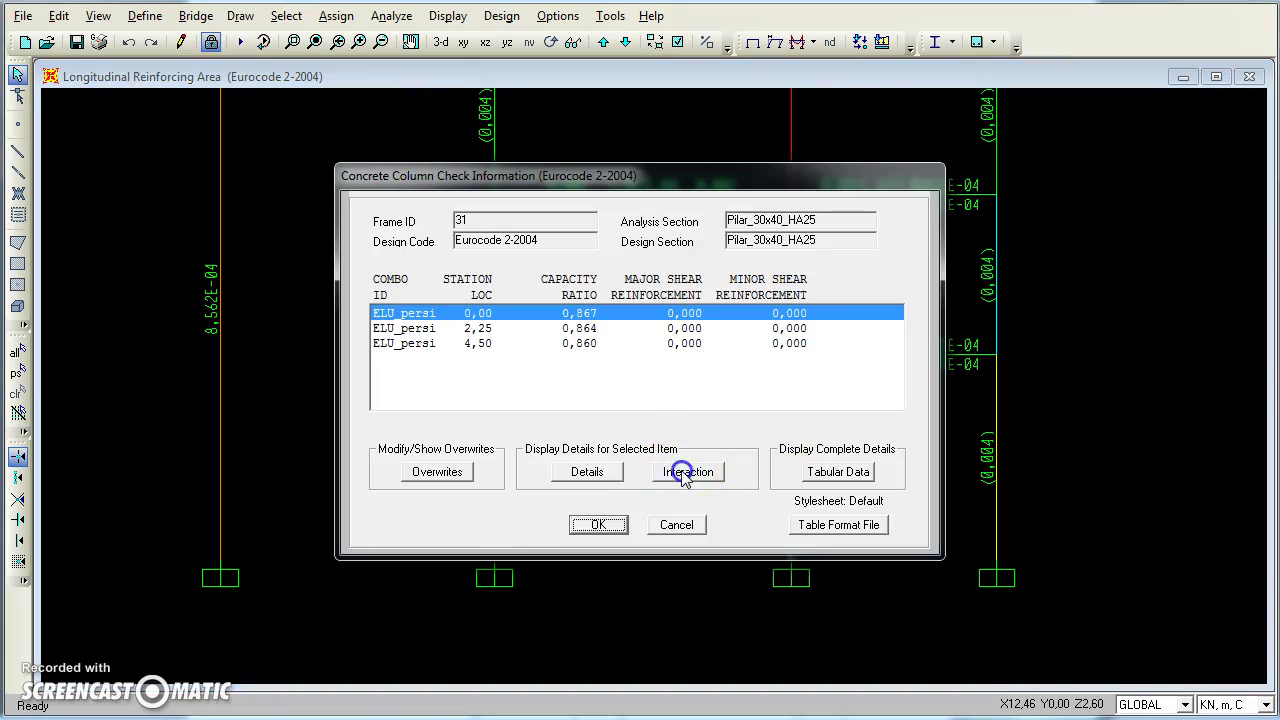
pyautogui.click(683, 470)
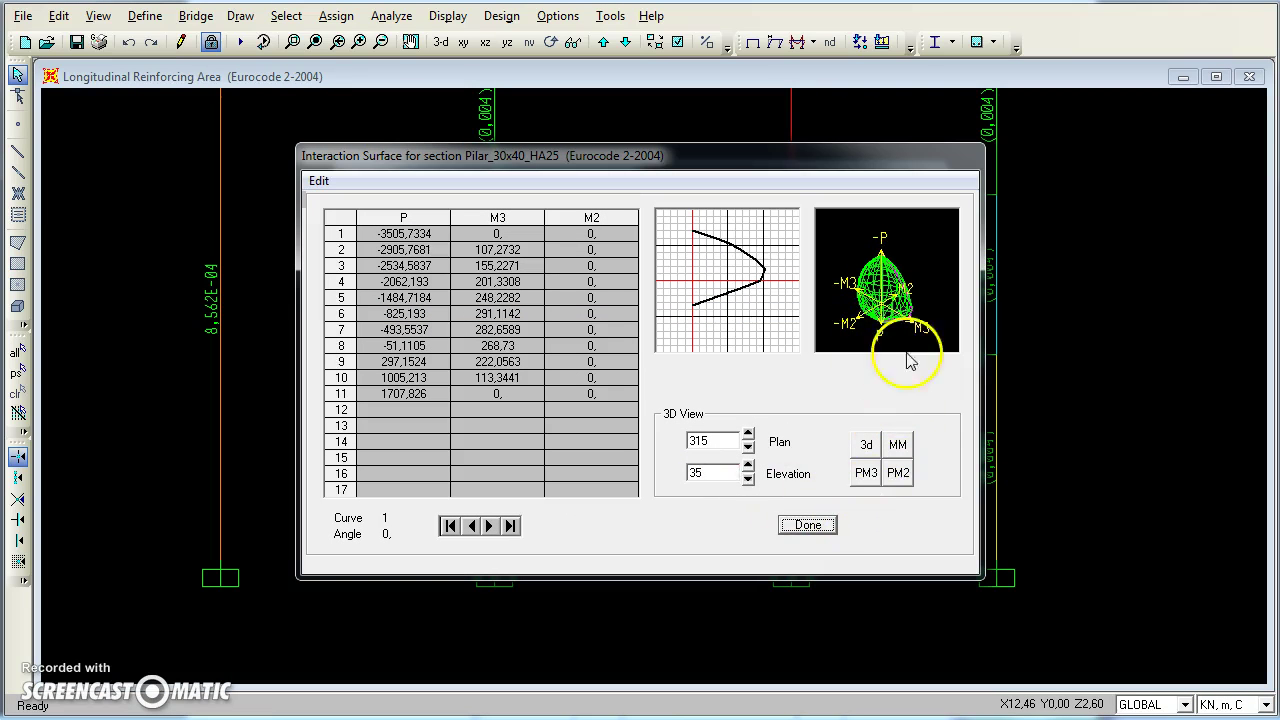
pyautogui.click(864, 474)
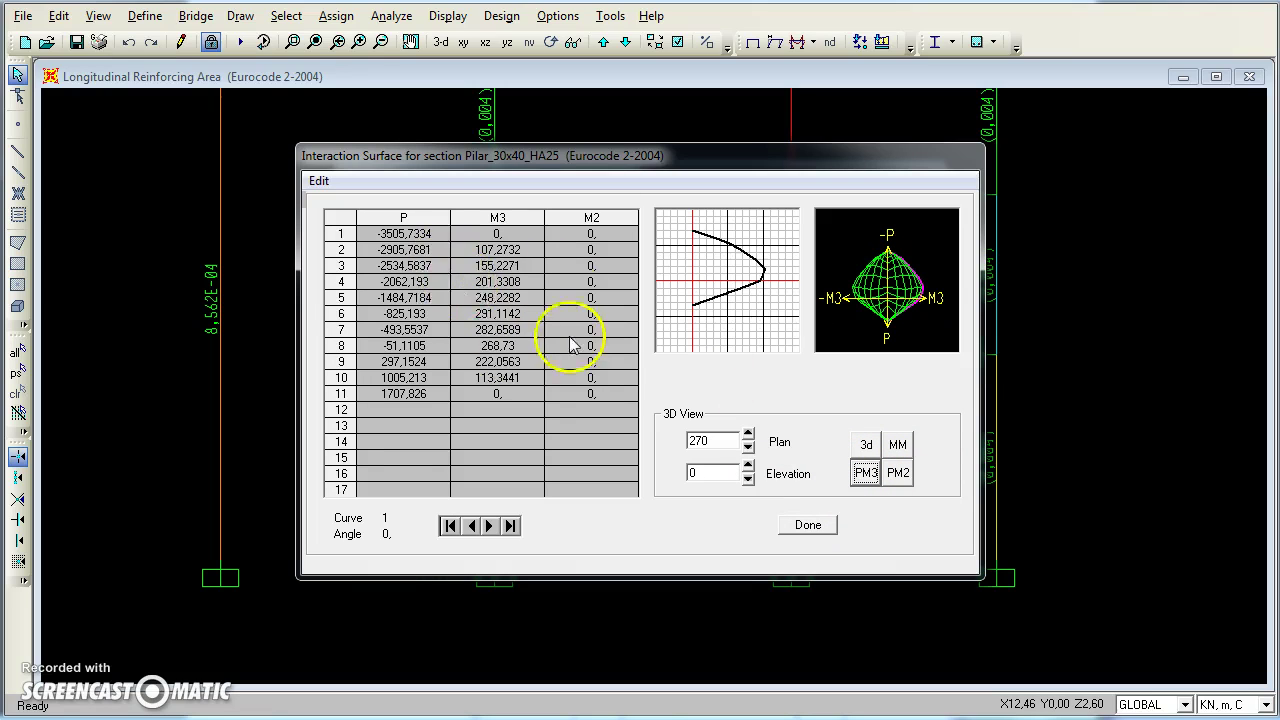
pyautogui.click(318, 182)
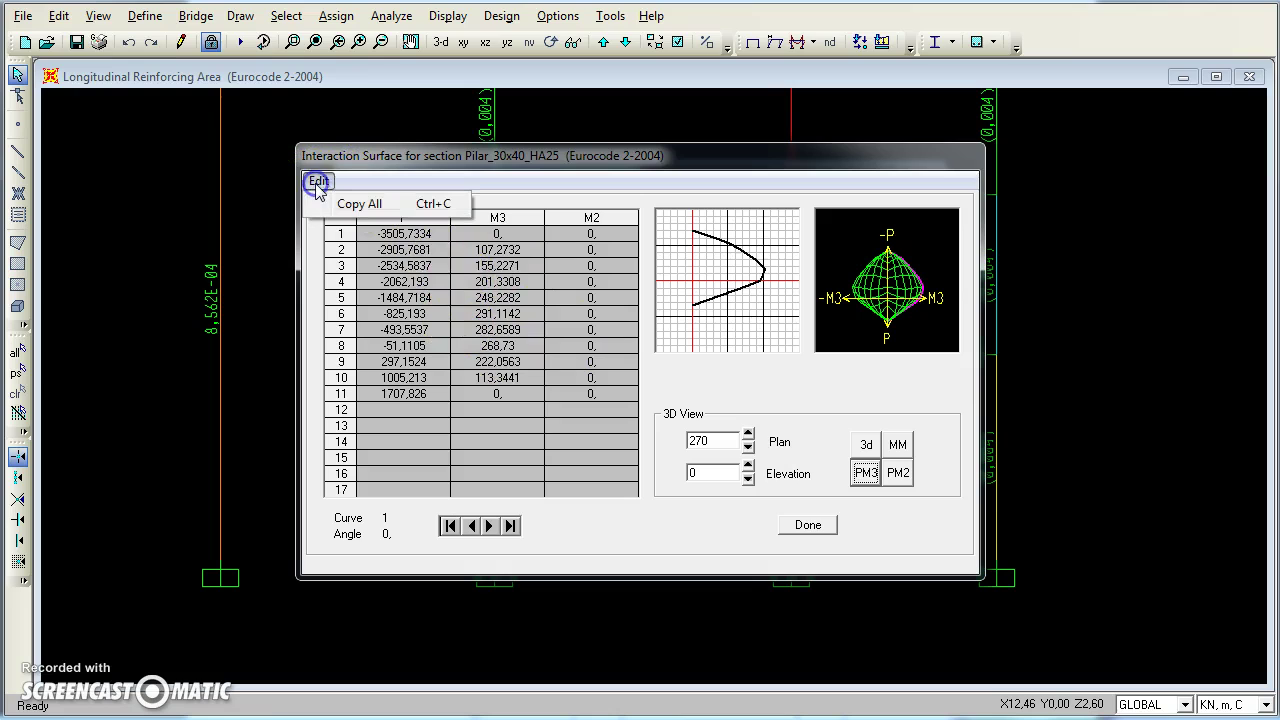
pyautogui.click(366, 207)
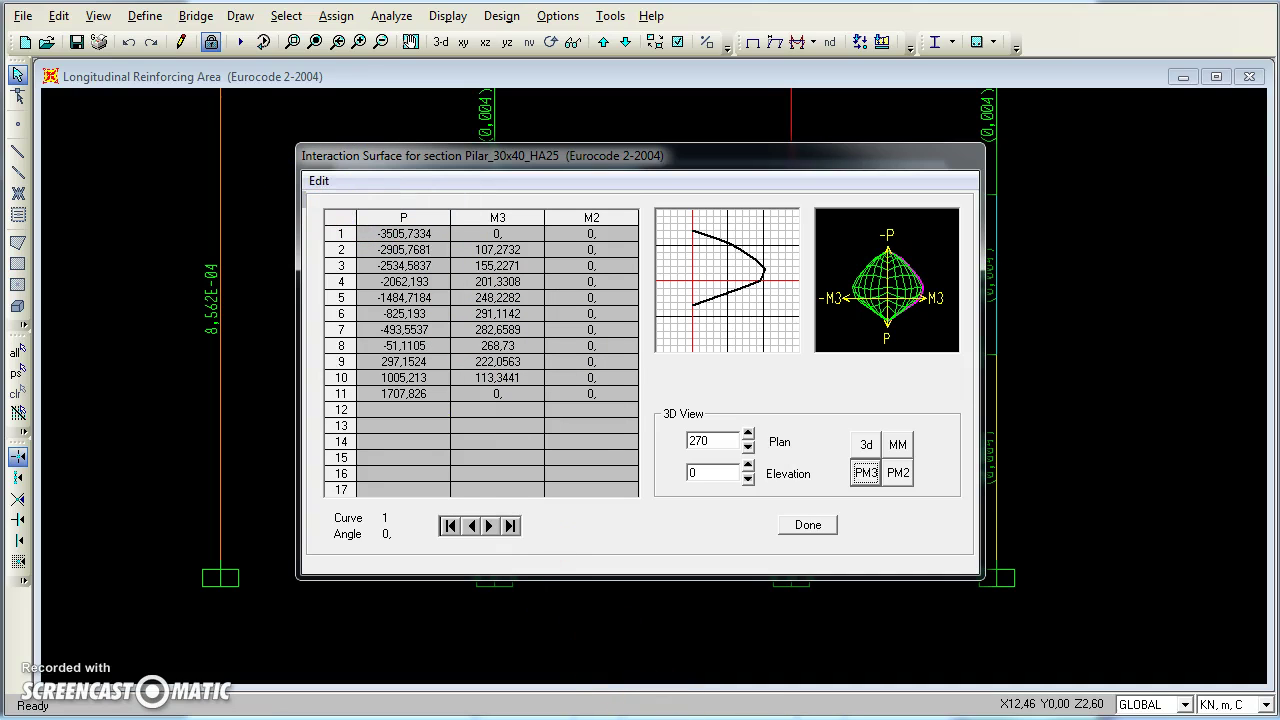
# Step: Switch to Excel, create a blank workbook and paste the copied interaction curves starting at A1
pyautogui.hotkey('alt', 'Tab')
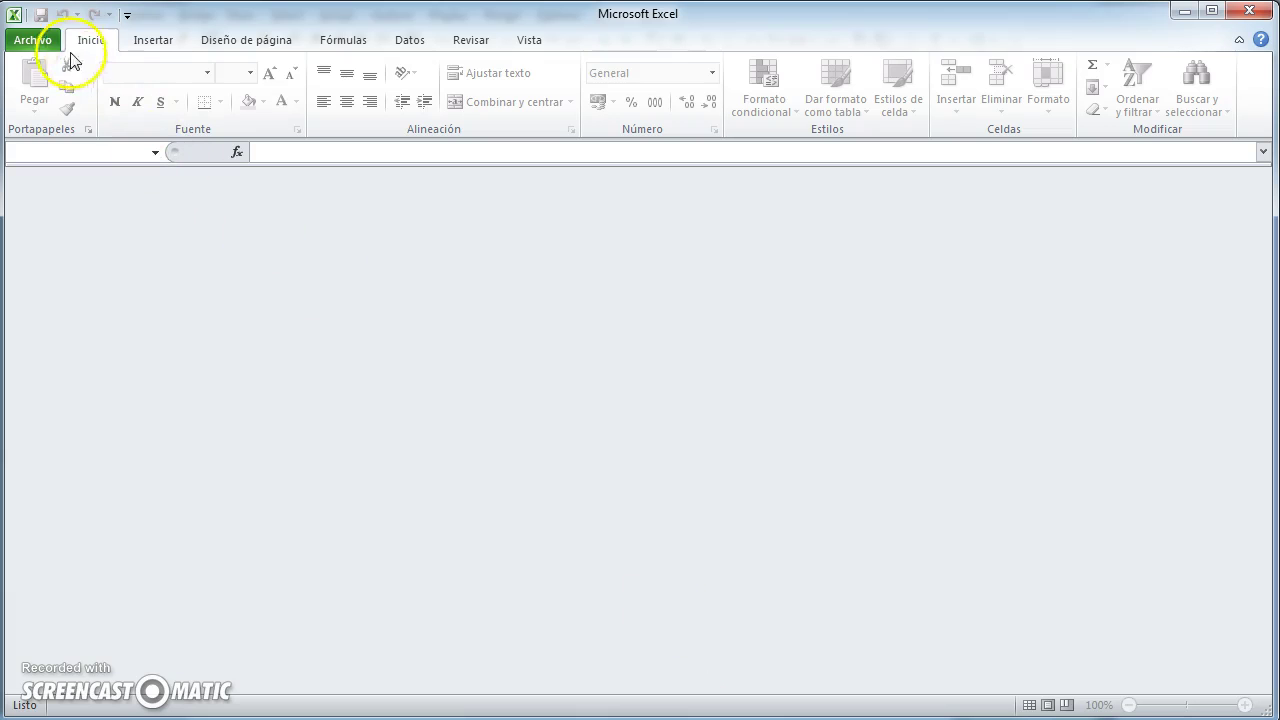
pyautogui.click(35, 41)
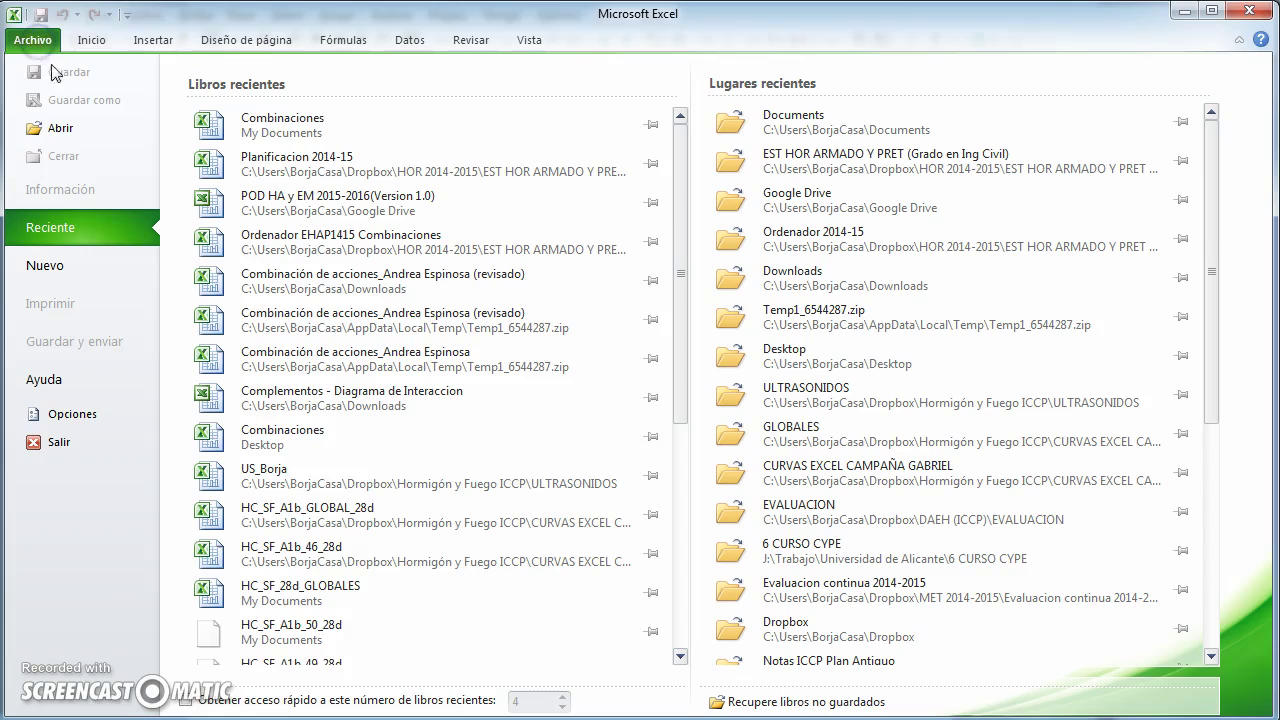
pyautogui.click(45, 265)
pyautogui.click(1014, 500)
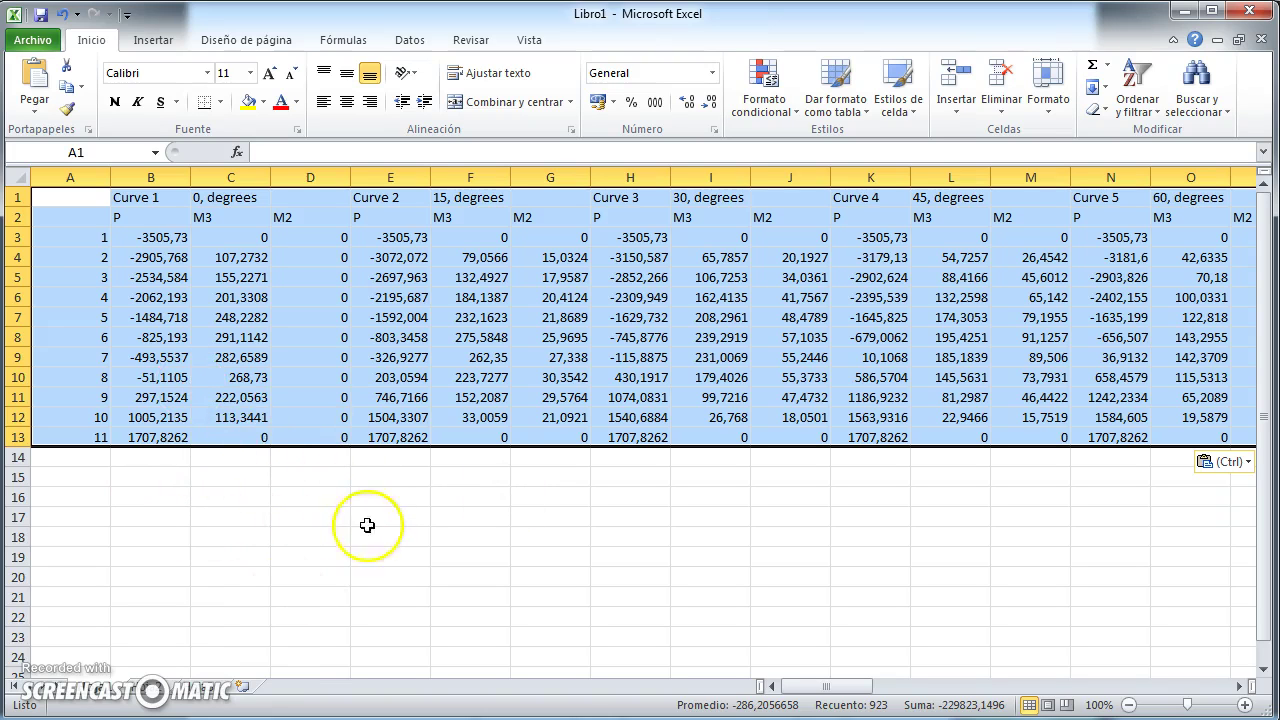
# Step: Copy Curve 1's P values from B3:B13 and paste them as values starting at A3
pyautogui.moveTo(158, 240); pyautogui.dragTo(165, 440)
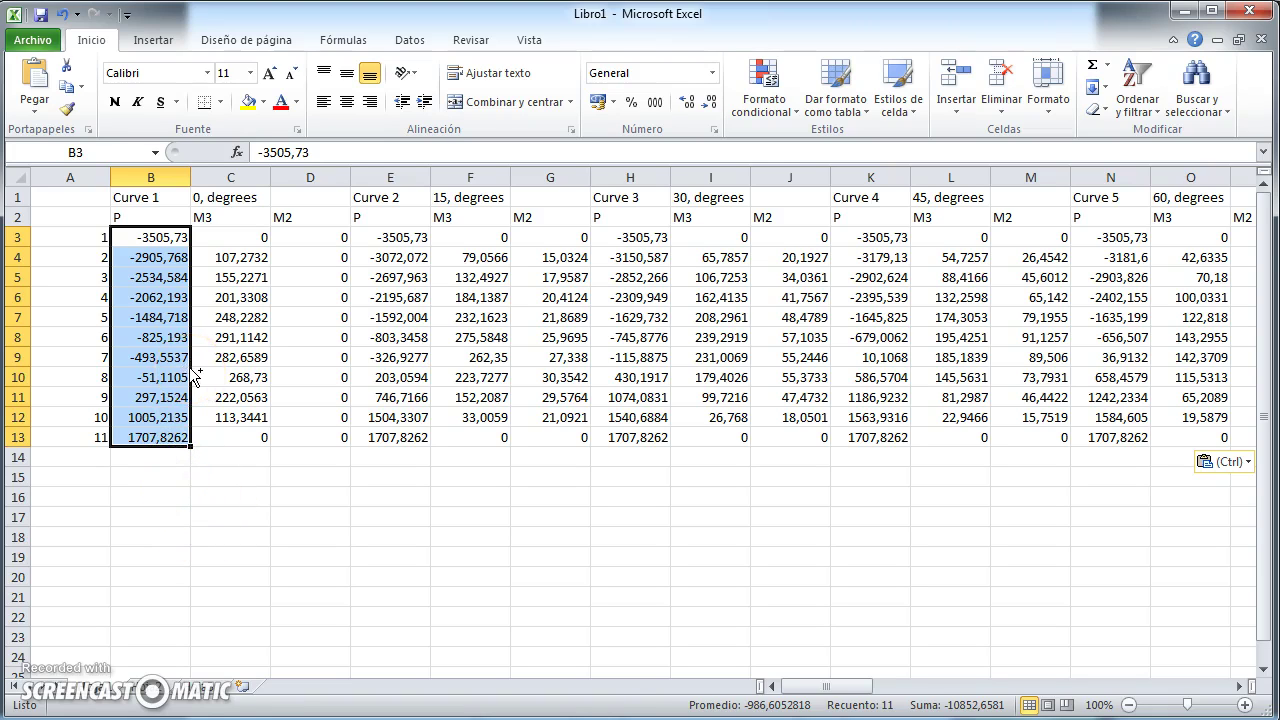
pyautogui.hotkey('ctrl', 'c')
pyautogui.rightClick(78, 240)
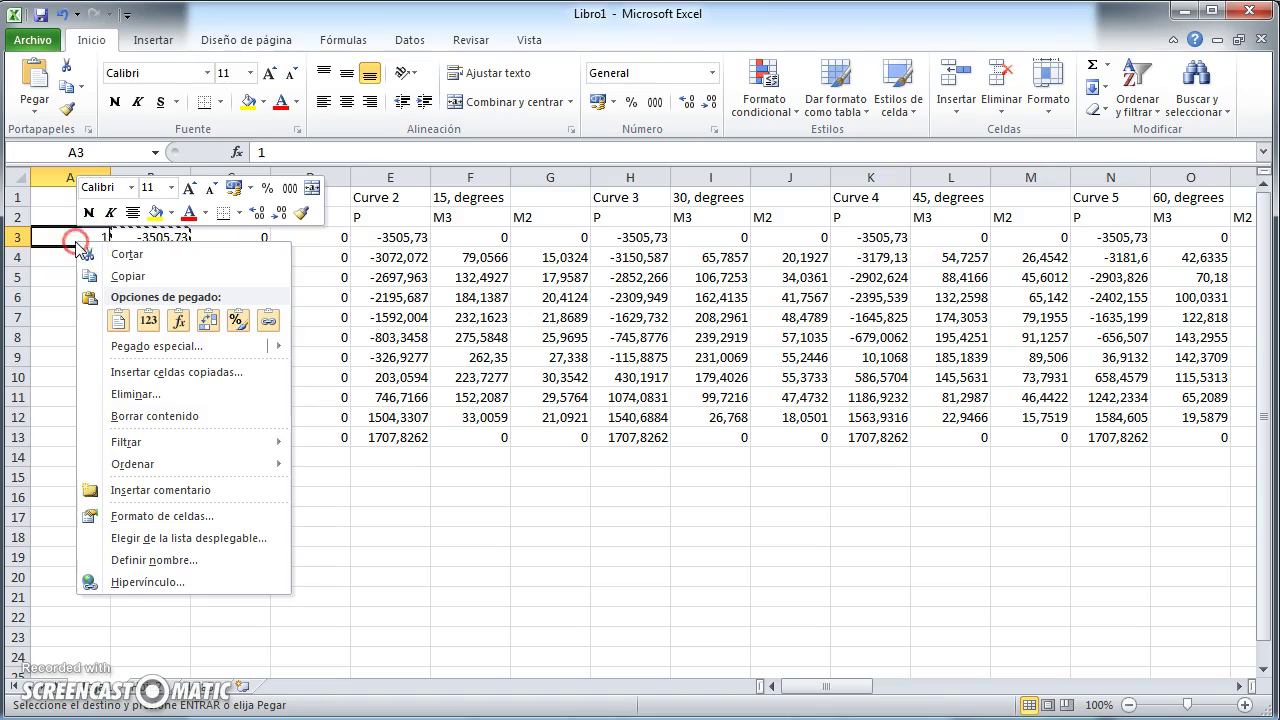
pyautogui.click(147, 320)
# Step: Reverse the sign of Curve 1's P values by entering =-1*A3 in B3 and filling it down to B13
pyautogui.click(165, 237)
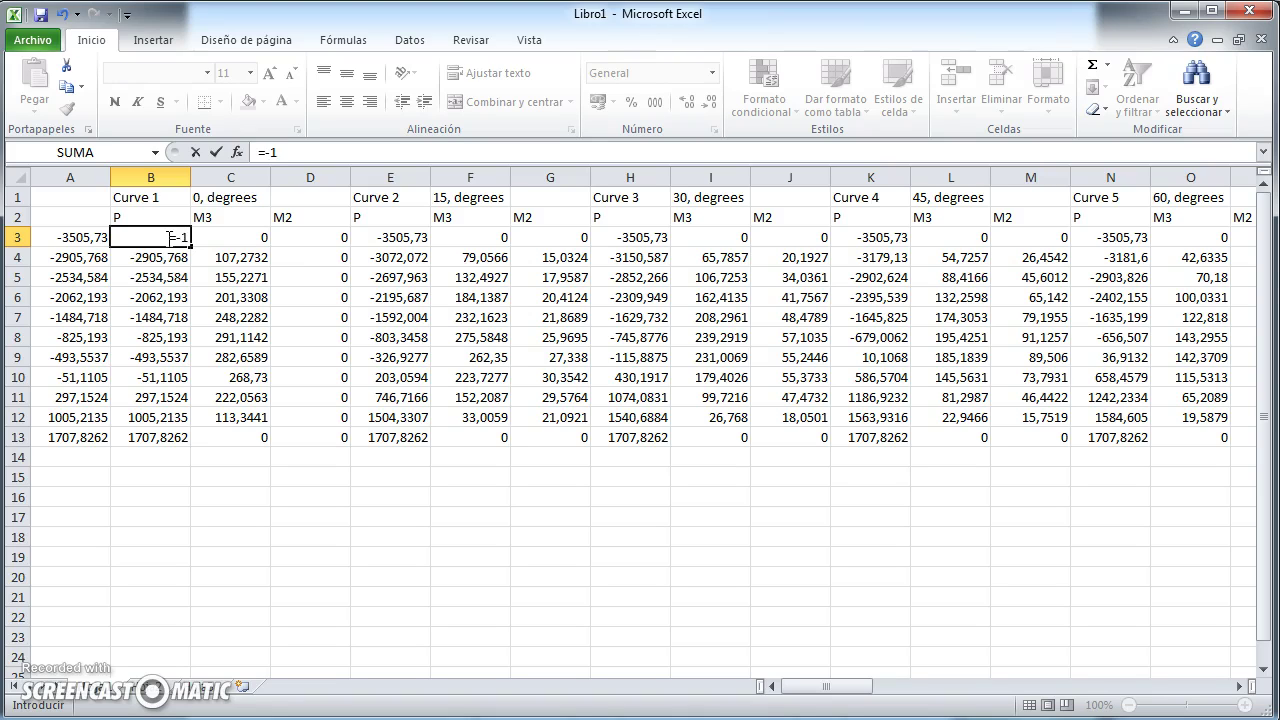
pyautogui.press('Return')
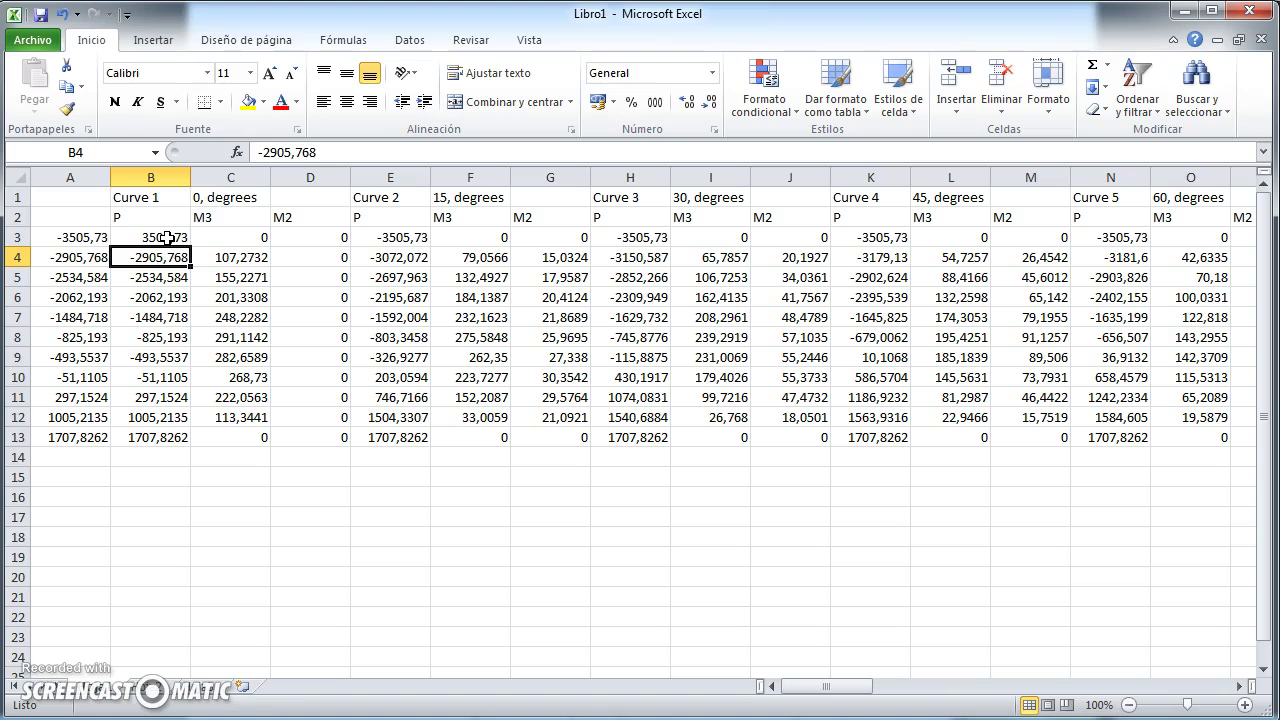
pyautogui.click(167, 237)
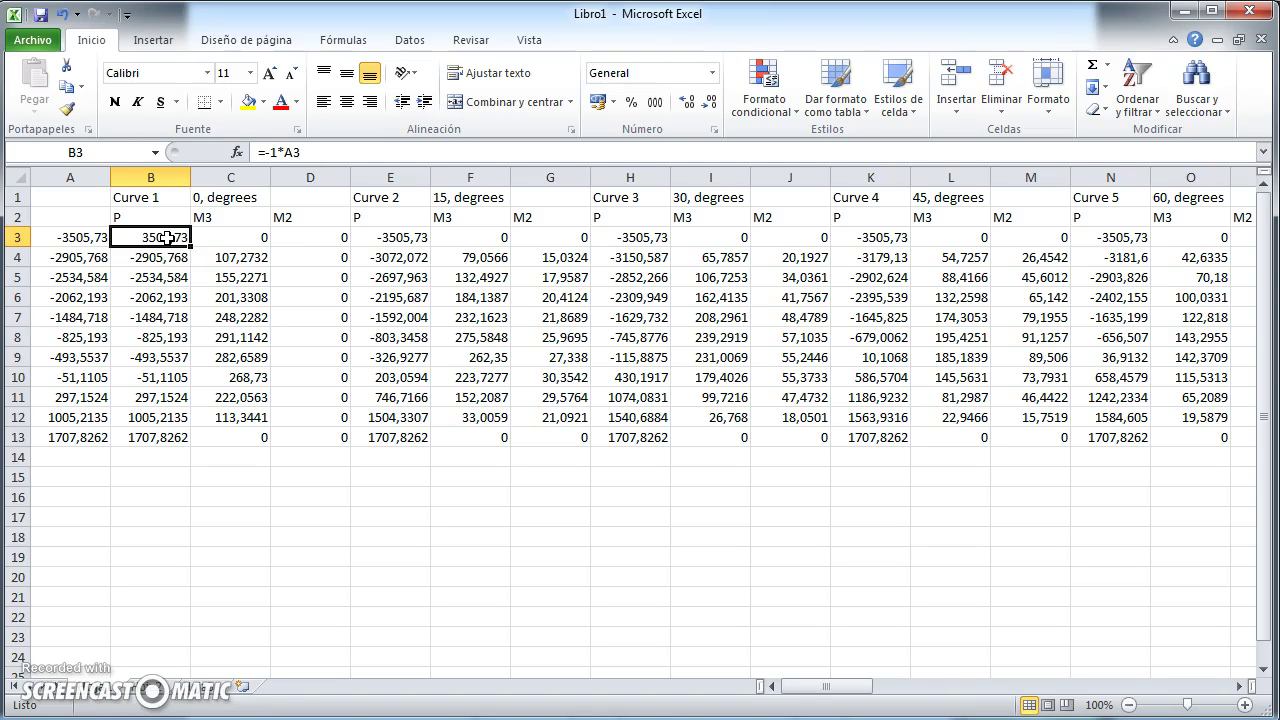
pyautogui.doubleClick(190, 245)
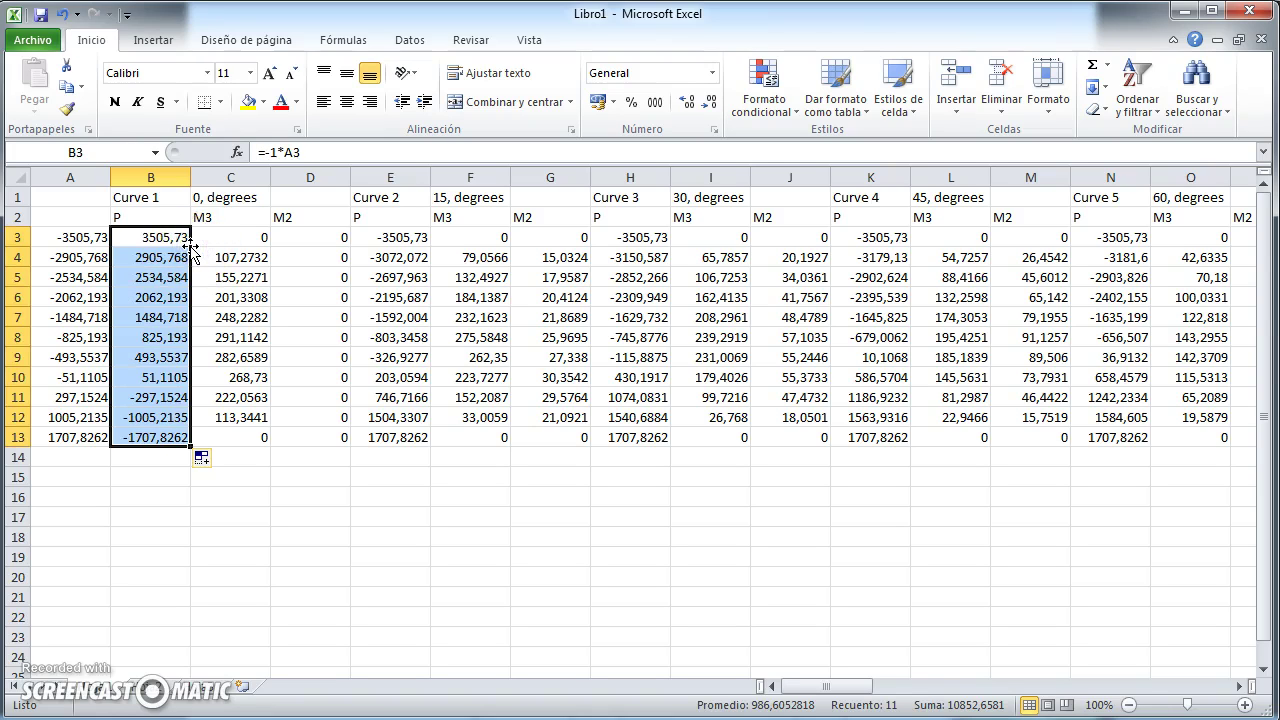
# Step: Insert a scatter chart with straight lines and no markers from B3:C13 and delete its legend
pyautogui.moveTo(158, 240); pyautogui.dragTo(150, 417)
pyautogui.moveTo(162, 447); pyautogui.dragTo(221, 443)
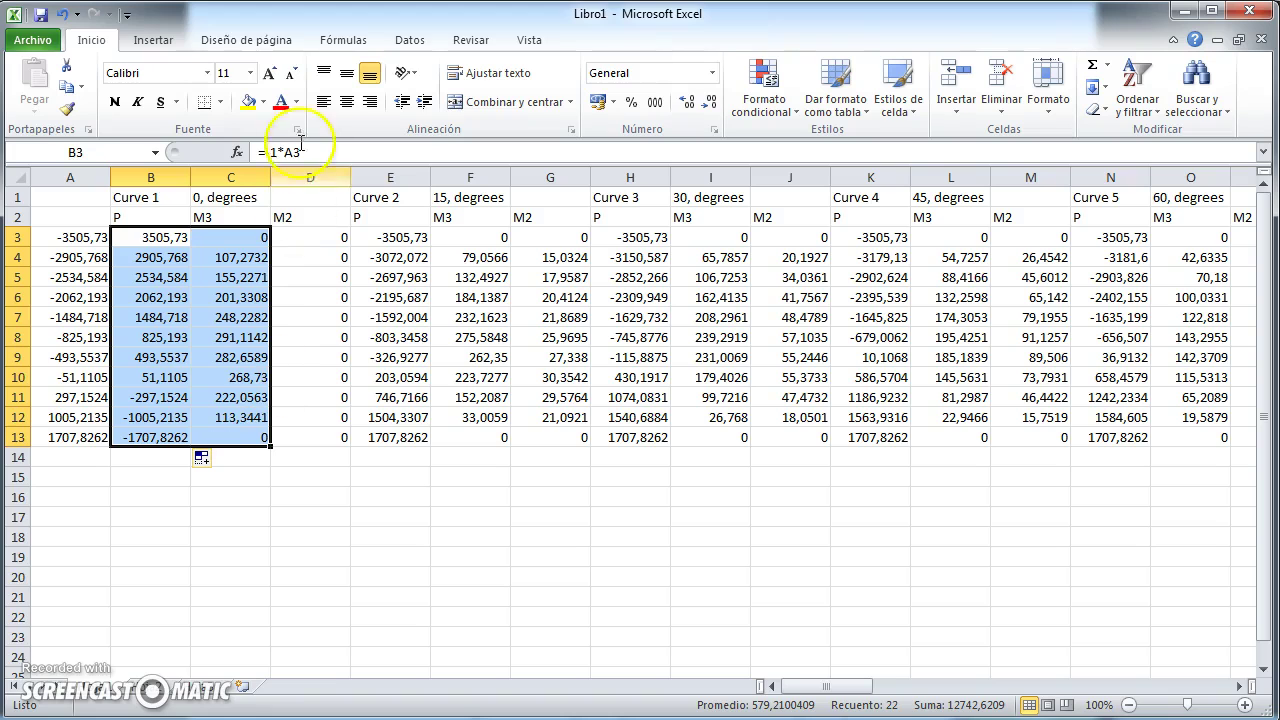
pyautogui.click(155, 40)
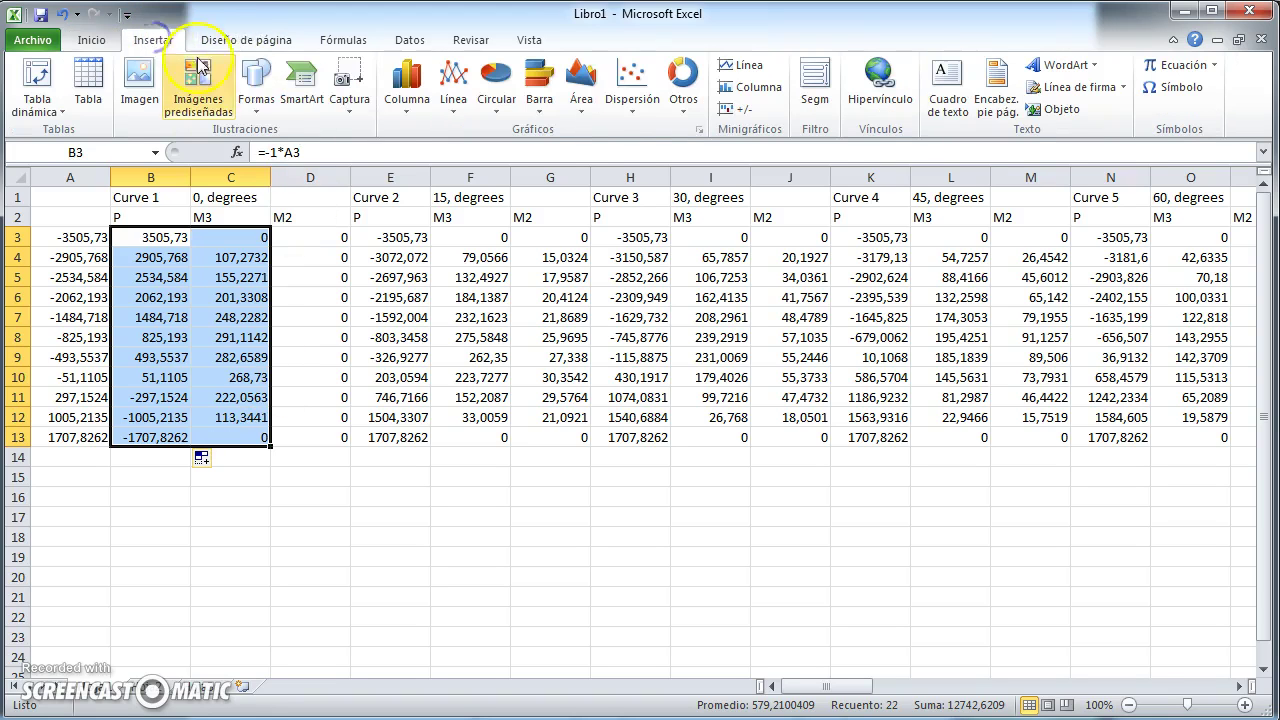
pyautogui.click(630, 95)
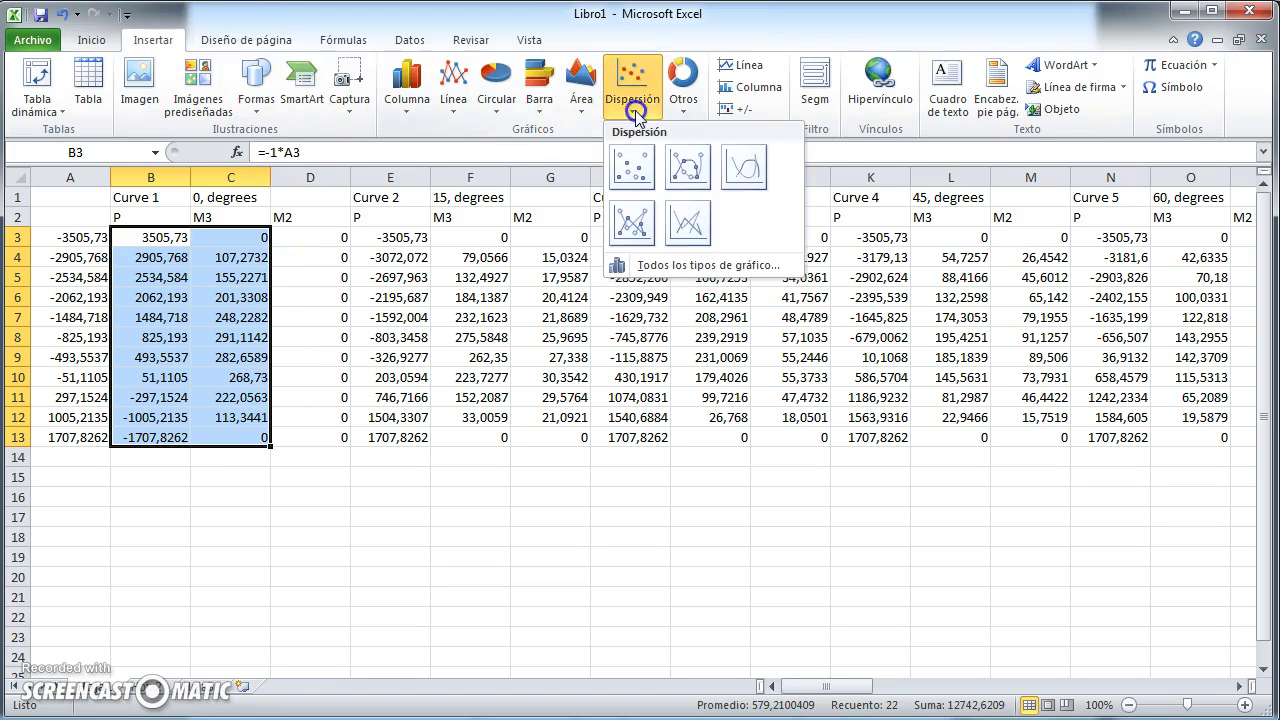
pyautogui.click(691, 227)
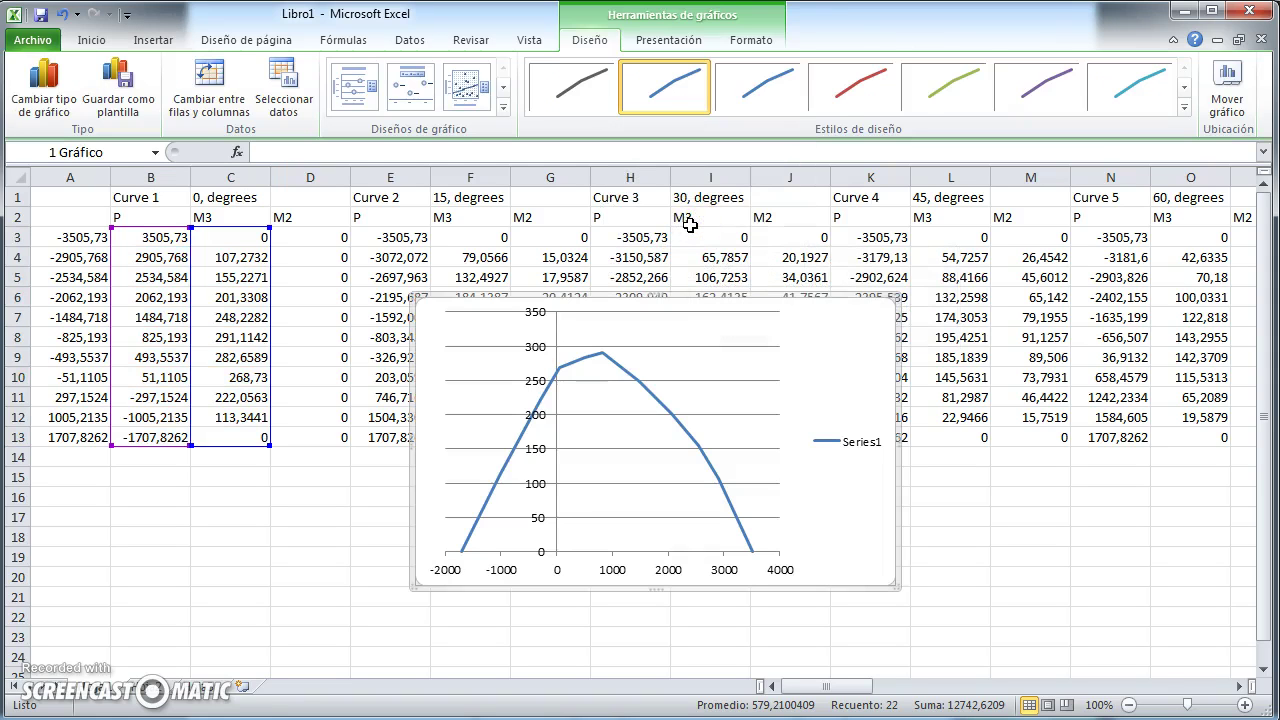
pyautogui.click(859, 444)
pyautogui.press('Delete')
# Step: Format the chart's horizontal axis with fixed limits of 0 and 4000, major unit 1000 and minor unit 200
pyautogui.click(657, 565)
pyautogui.rightClick(657, 567)
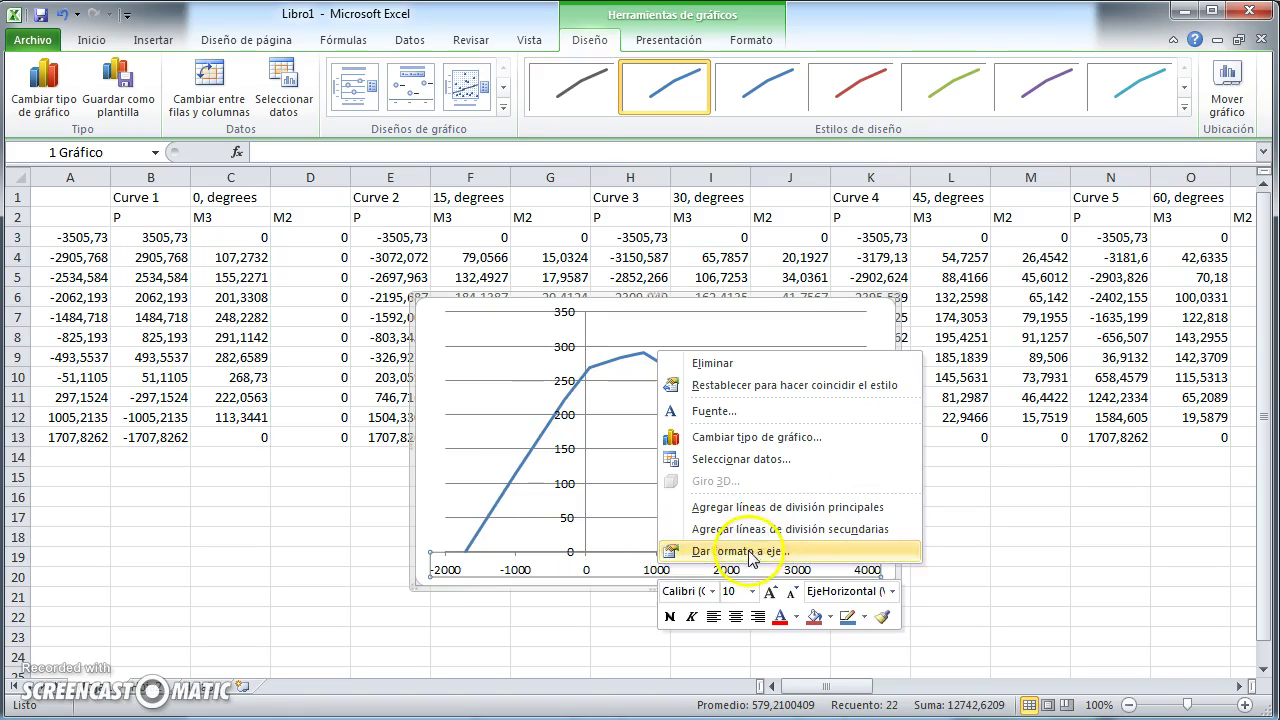
pyautogui.click(730, 546)
pyautogui.click(704, 164)
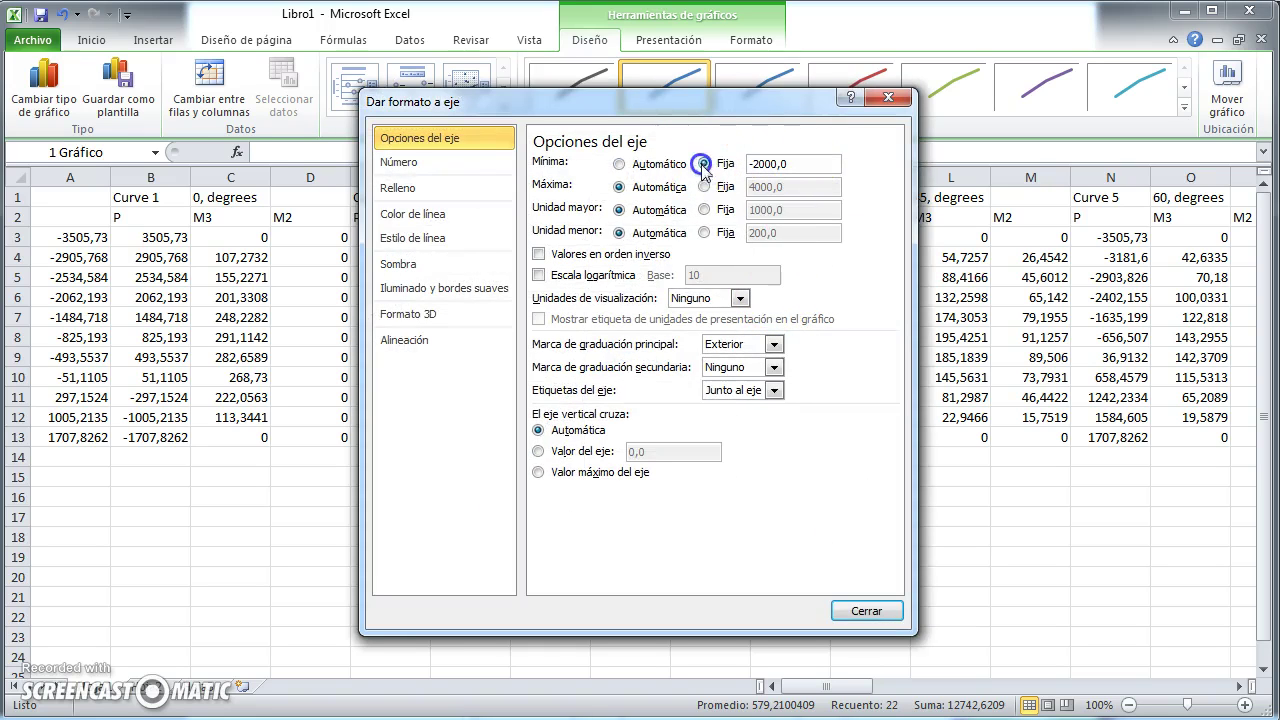
pyautogui.click(705, 187)
pyautogui.click(704, 210)
pyautogui.click(704, 233)
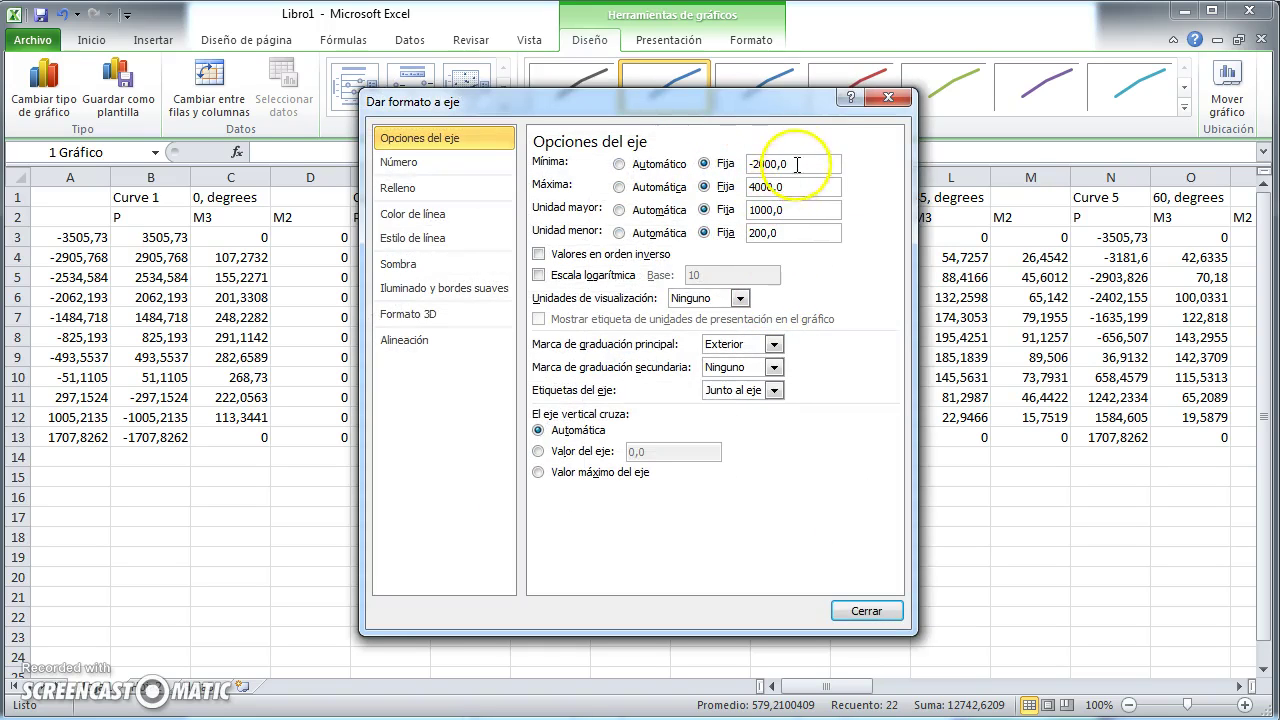
pyautogui.moveTo(801, 158); pyautogui.dragTo(753, 160)
pyautogui.write('0')
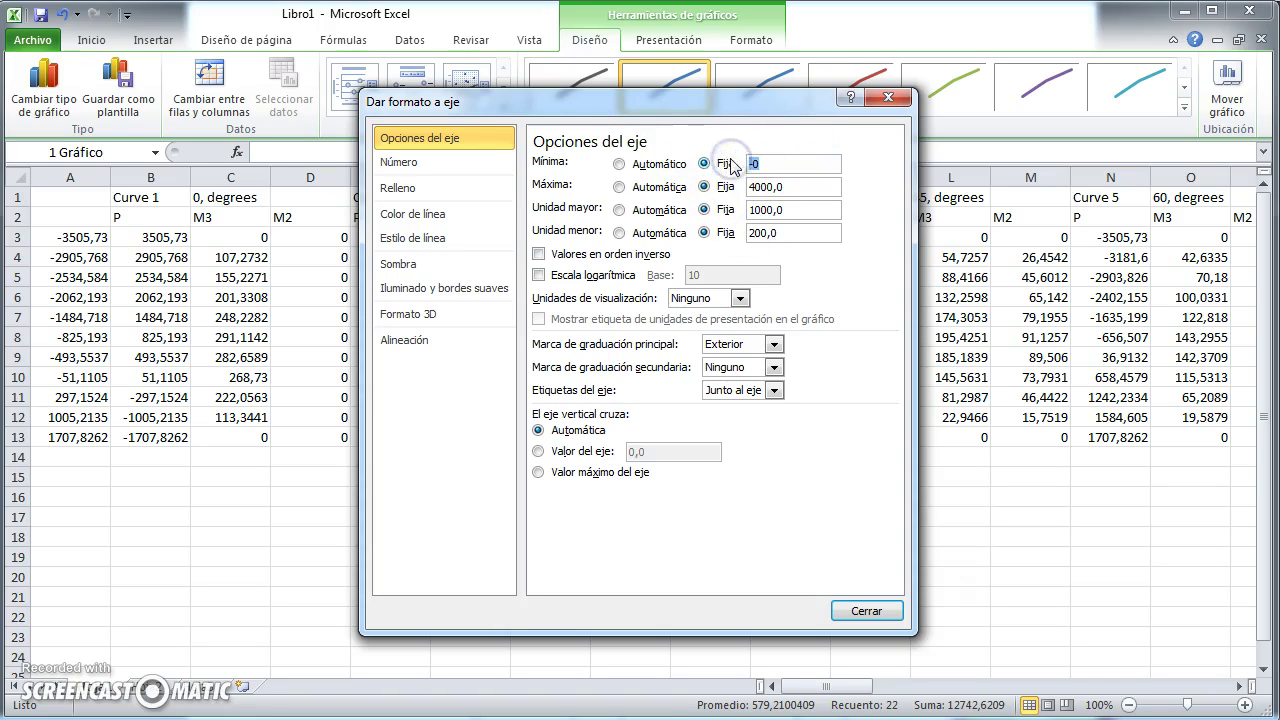
pyautogui.click(862, 611)
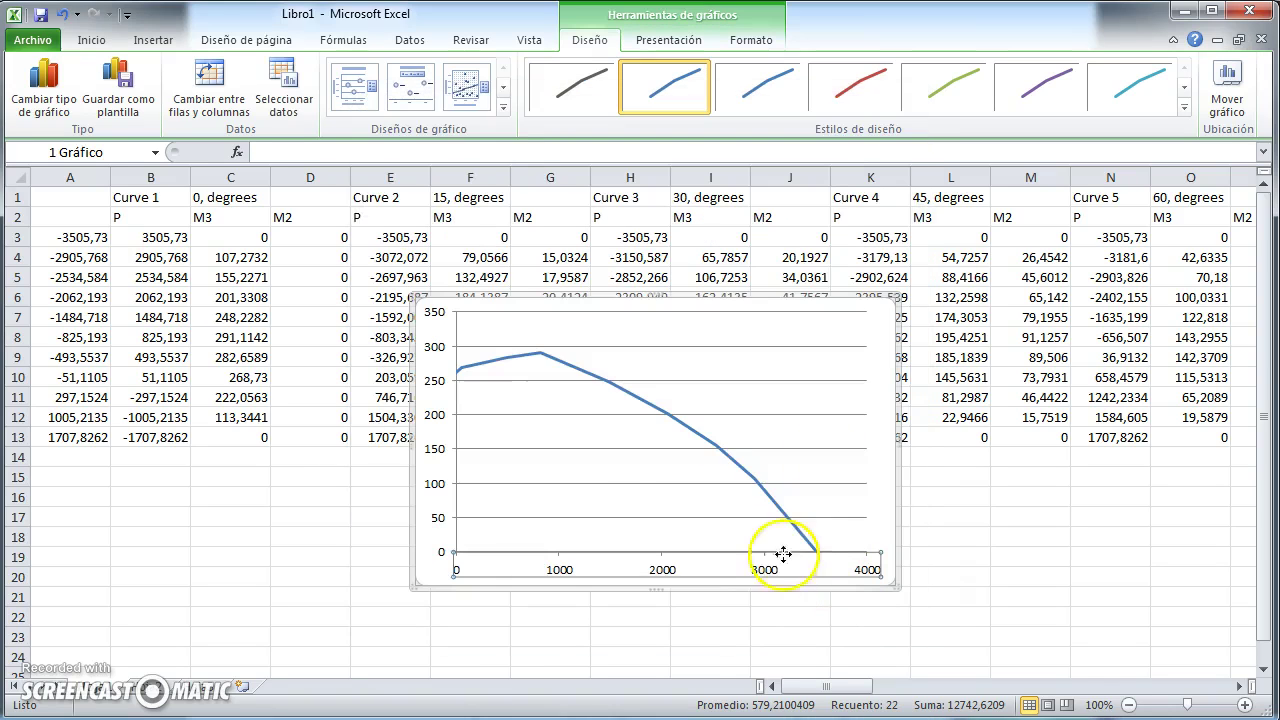